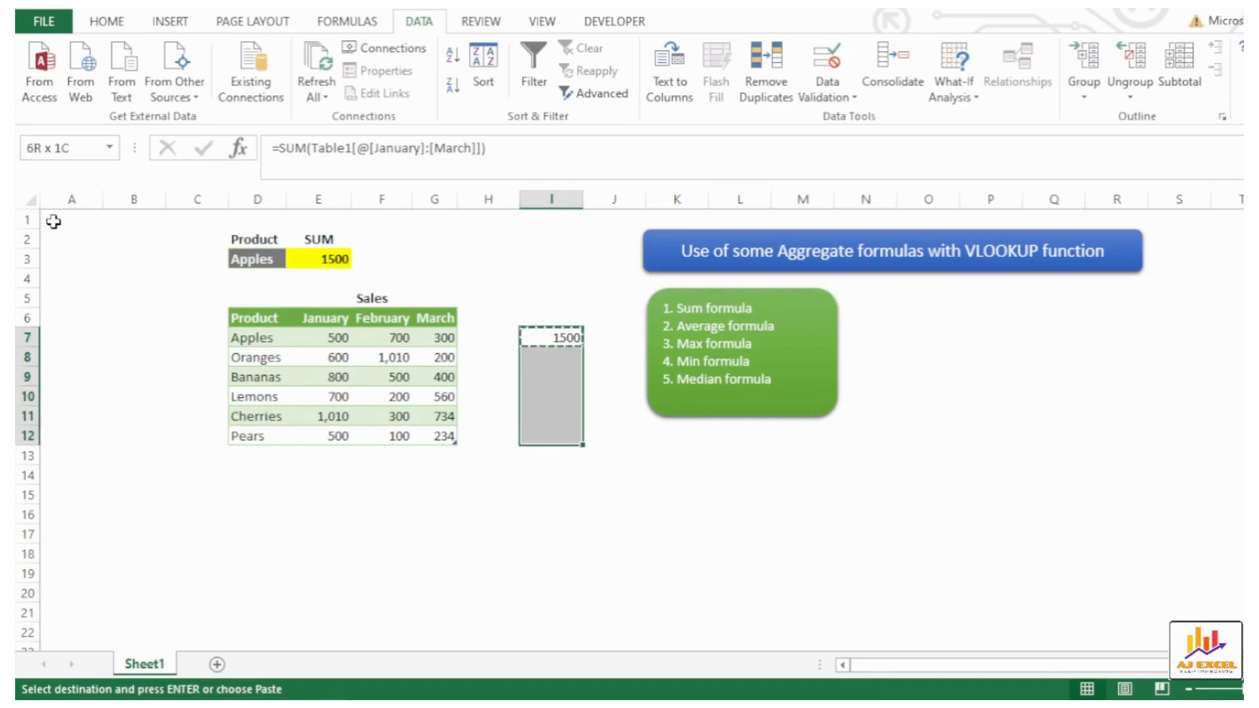
Paste the SUM formula into I7:I12 and choose Oranges as the product in D3
key("Left")
key("Left")
key("Left")
key("Left")
key("Up")
key("Up")
key("Up")
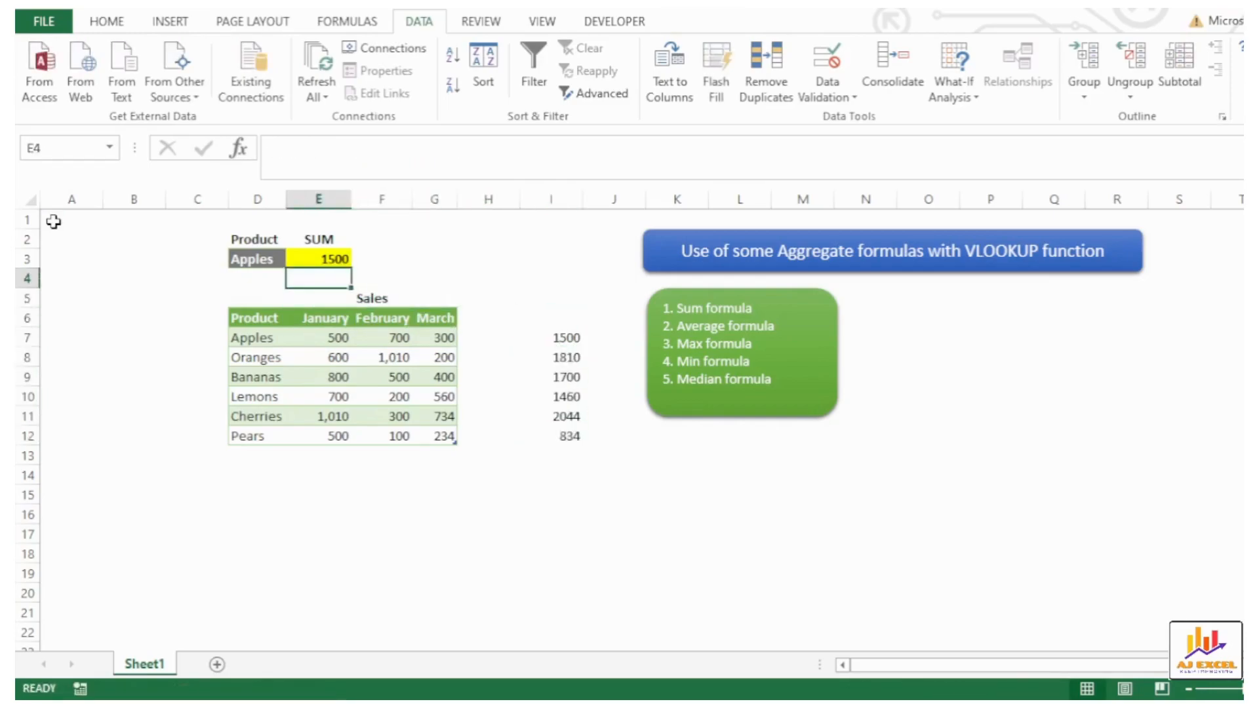
key("Up")
key("Left")
key("alt+Down")
key("Down")
key("Return")
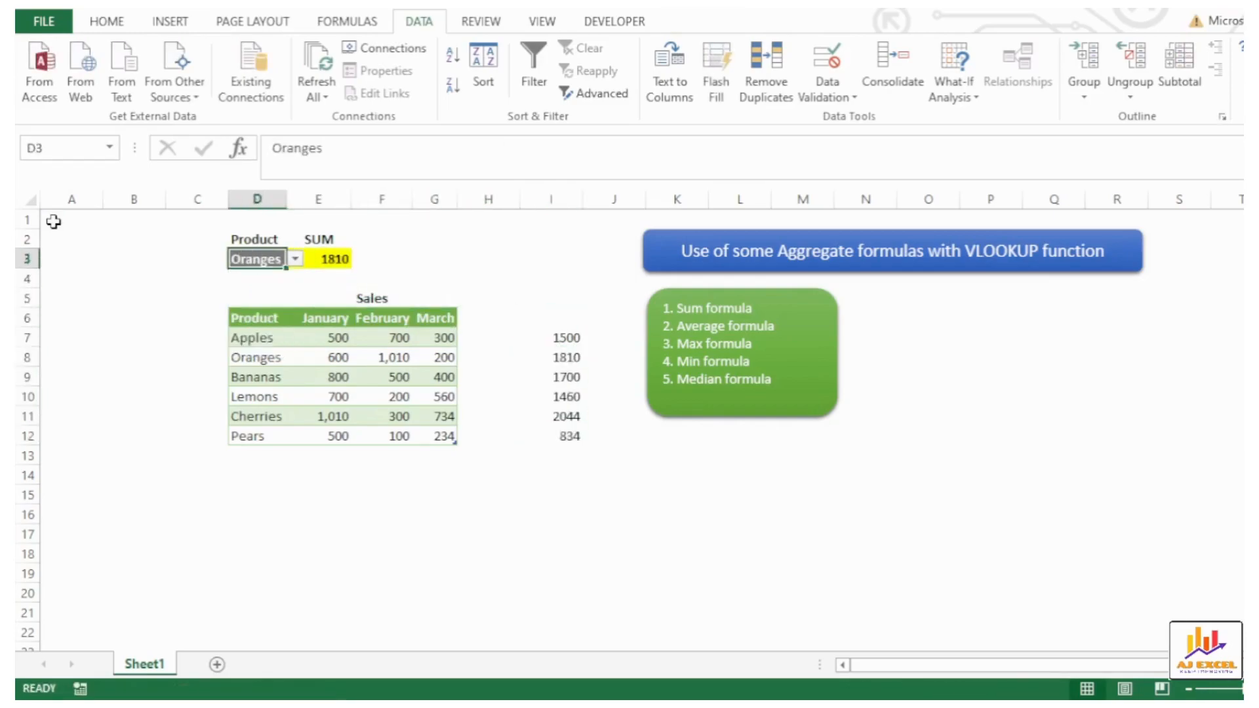
Change the product in D3 to Bananas and compare its sum with the total in I9
key("alt+Down")
key("Down")
key("Return")
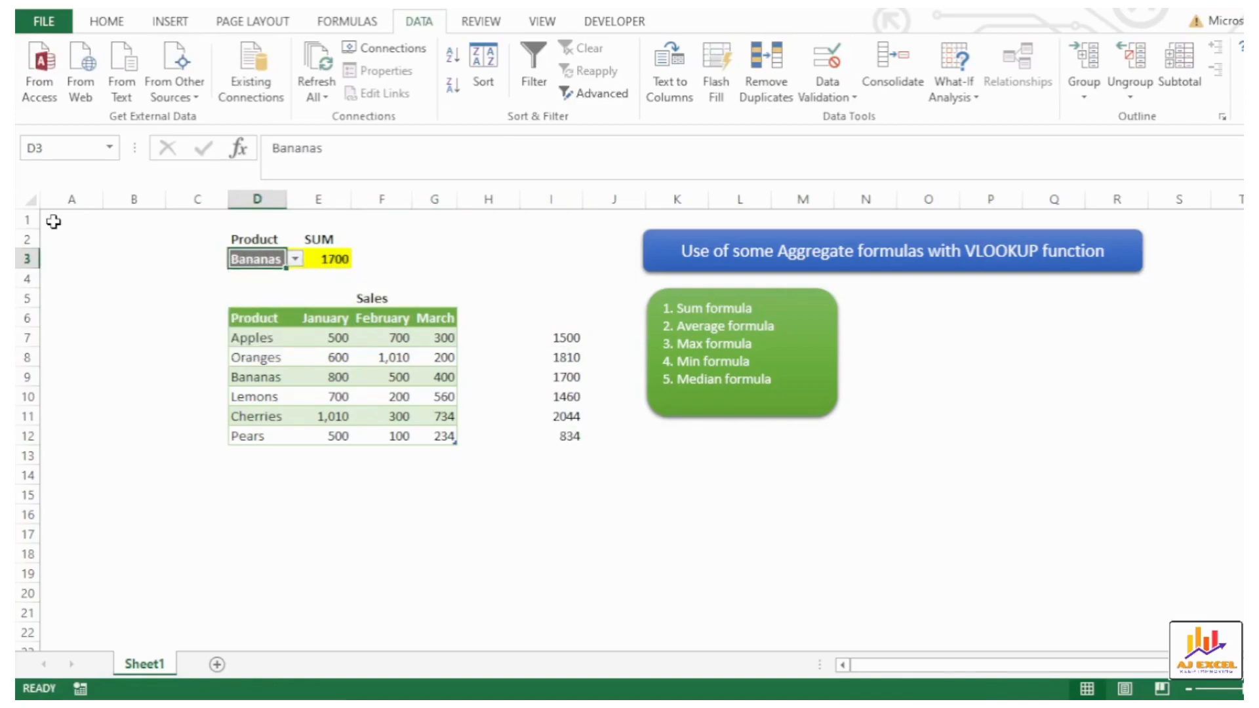
left_click(548, 377)
left_click(345, 272)
left_click(513, 276)
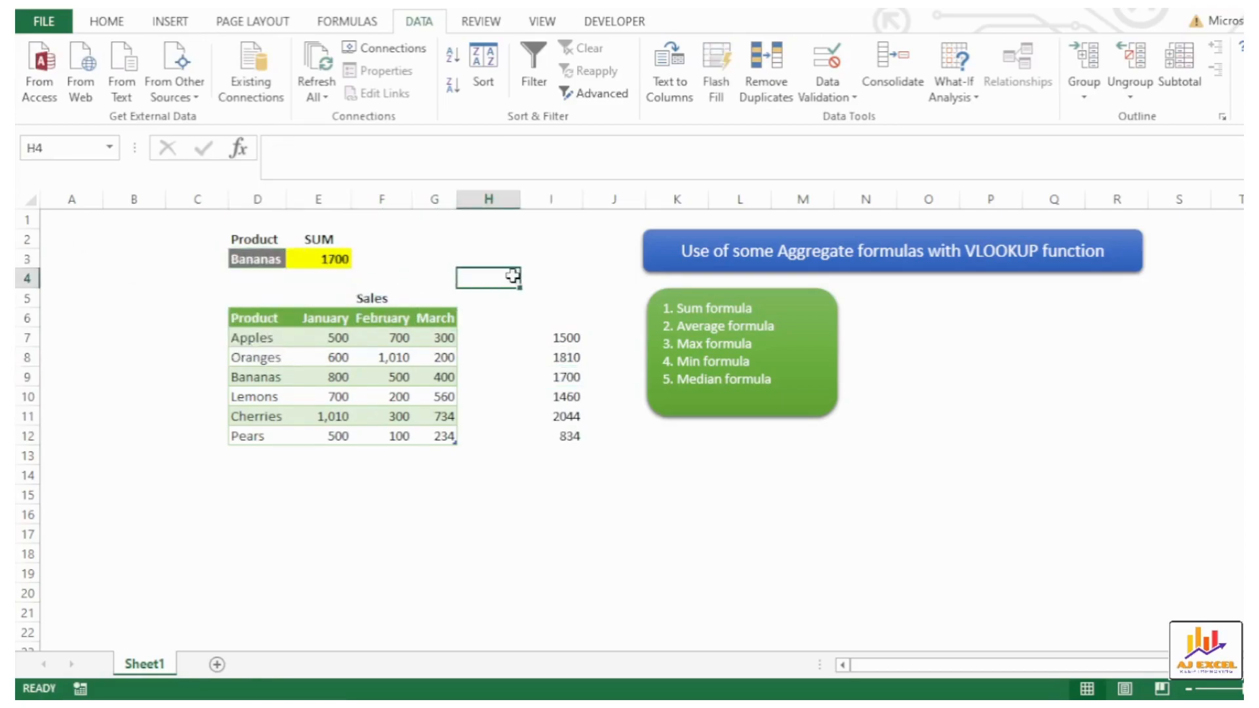
Choose Lemons as the product in D3 to test the SUM lookup
left_click(240, 281)
key("Up")
key("alt+Down")
key("Down")
key("Down")
key("Down")
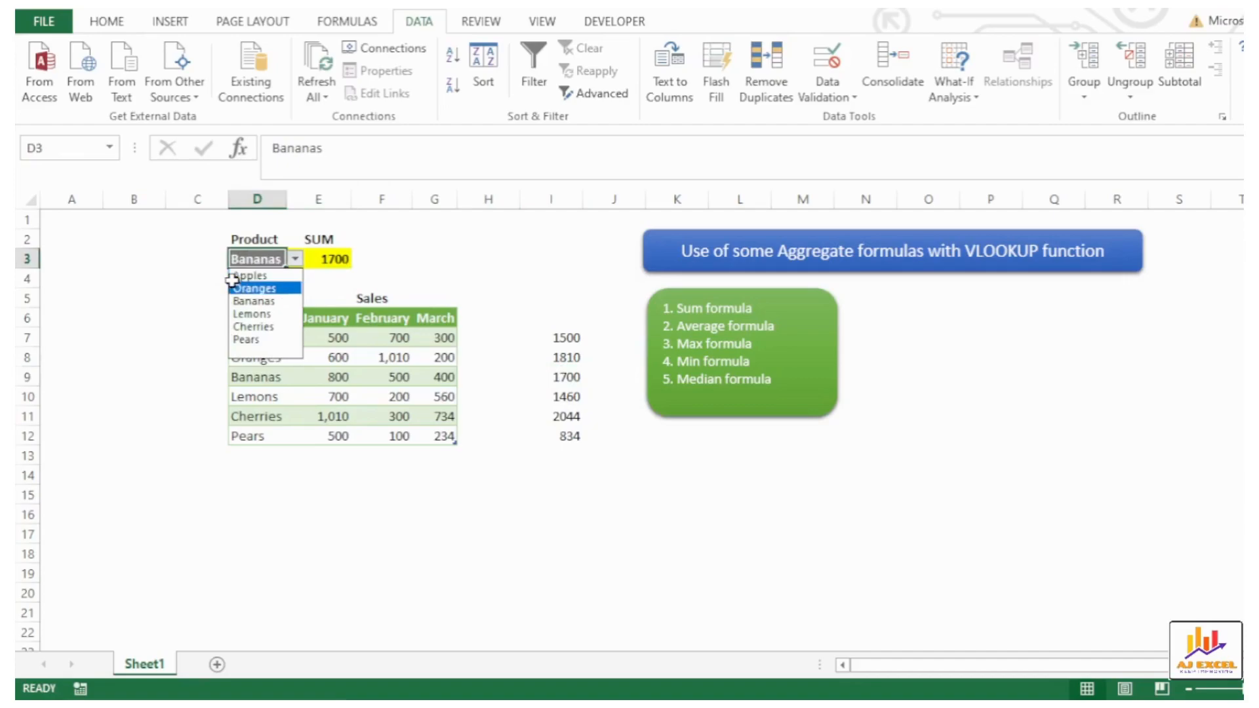
key("Return")
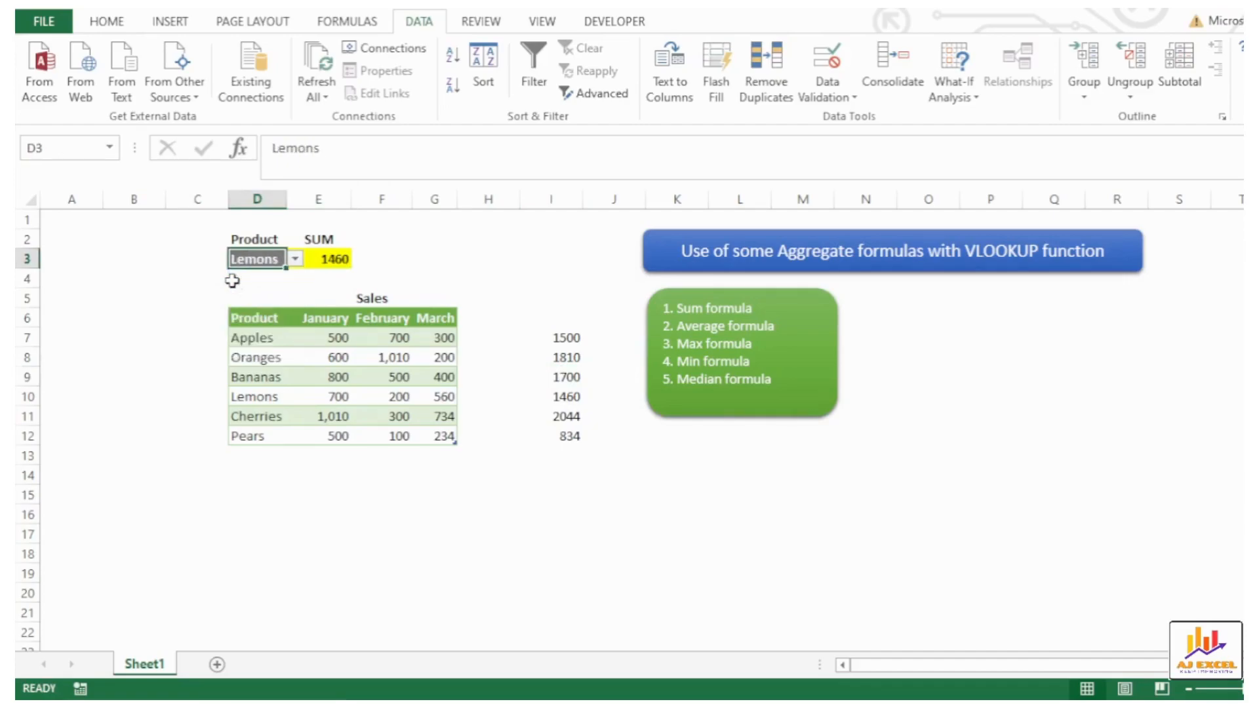
left_click(232, 281)
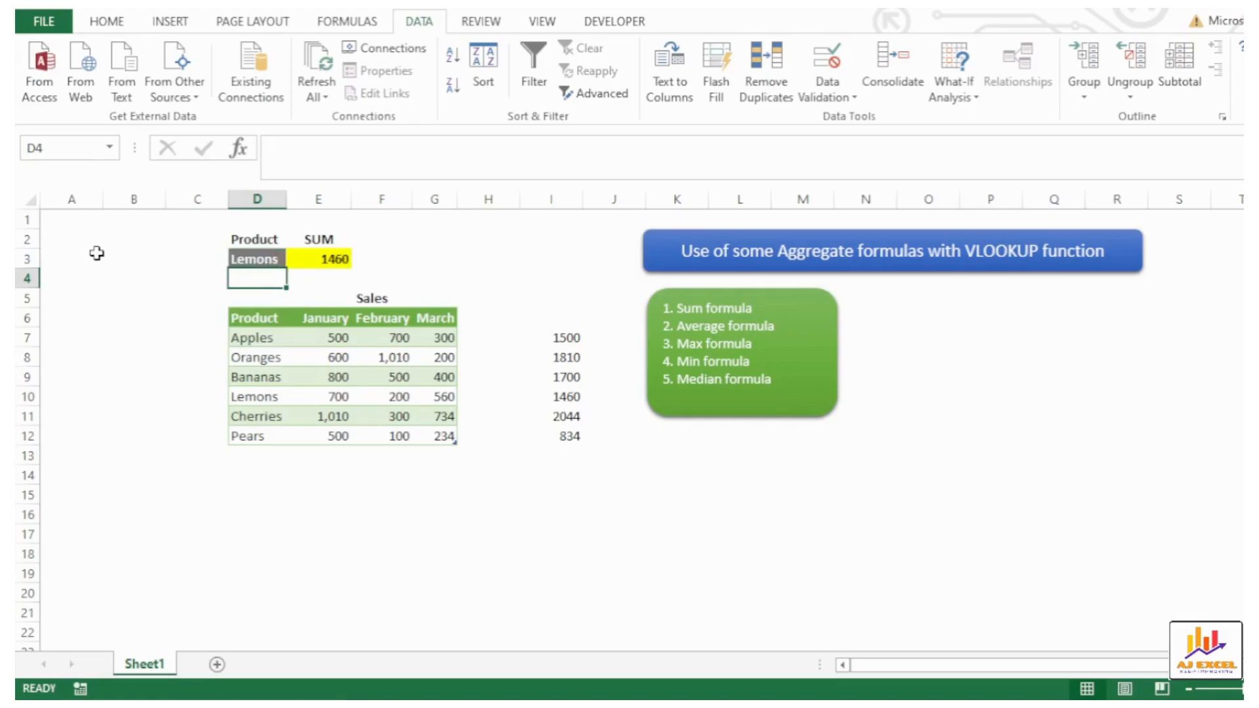
Clear the product and the lookup formula from cells D3:E3
key("Up")
key("shift+Right")
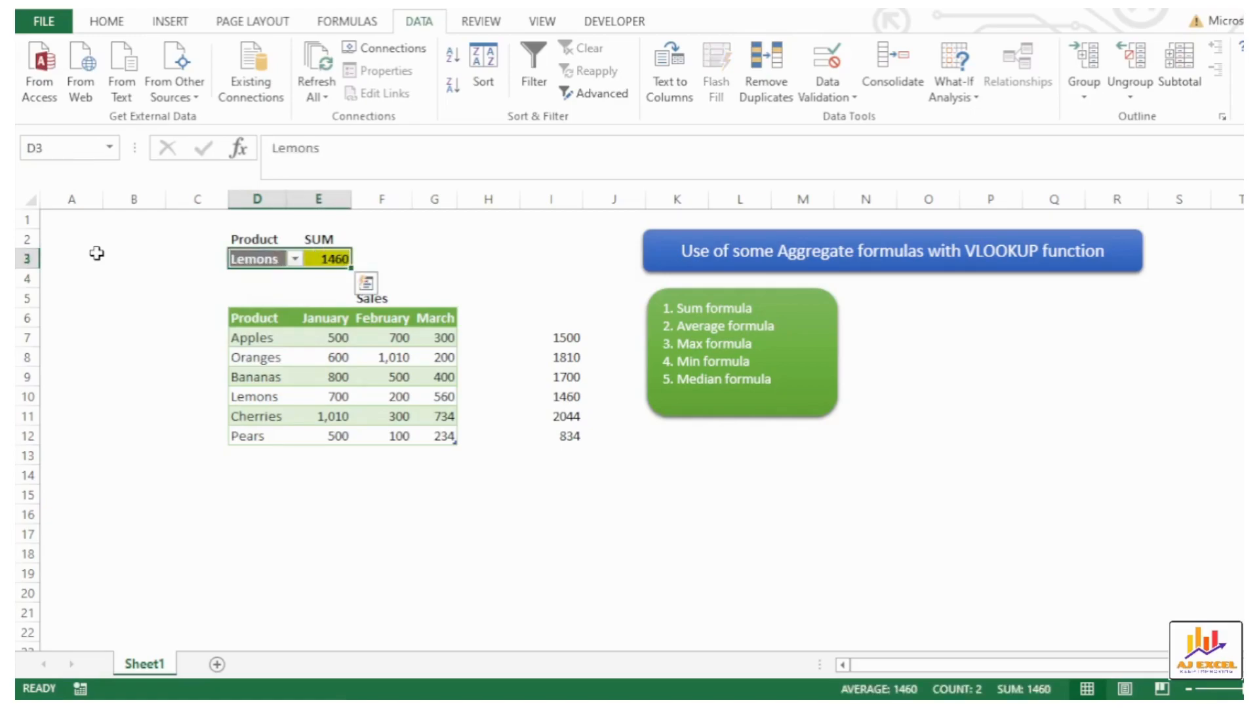
key("Delete")
key("Right")
key("Right")
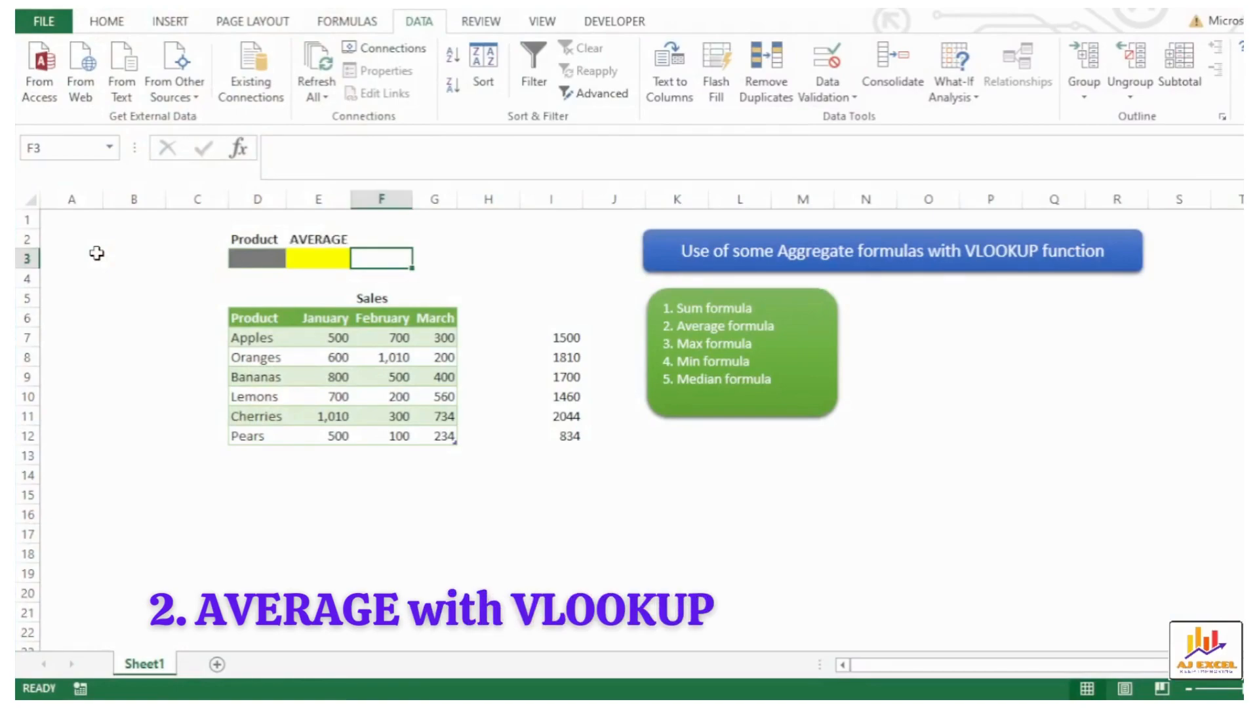
Start an AVERAGE formula in E3 with a nested VLOOKUP that uses D3 as the lookup value
key("Left")
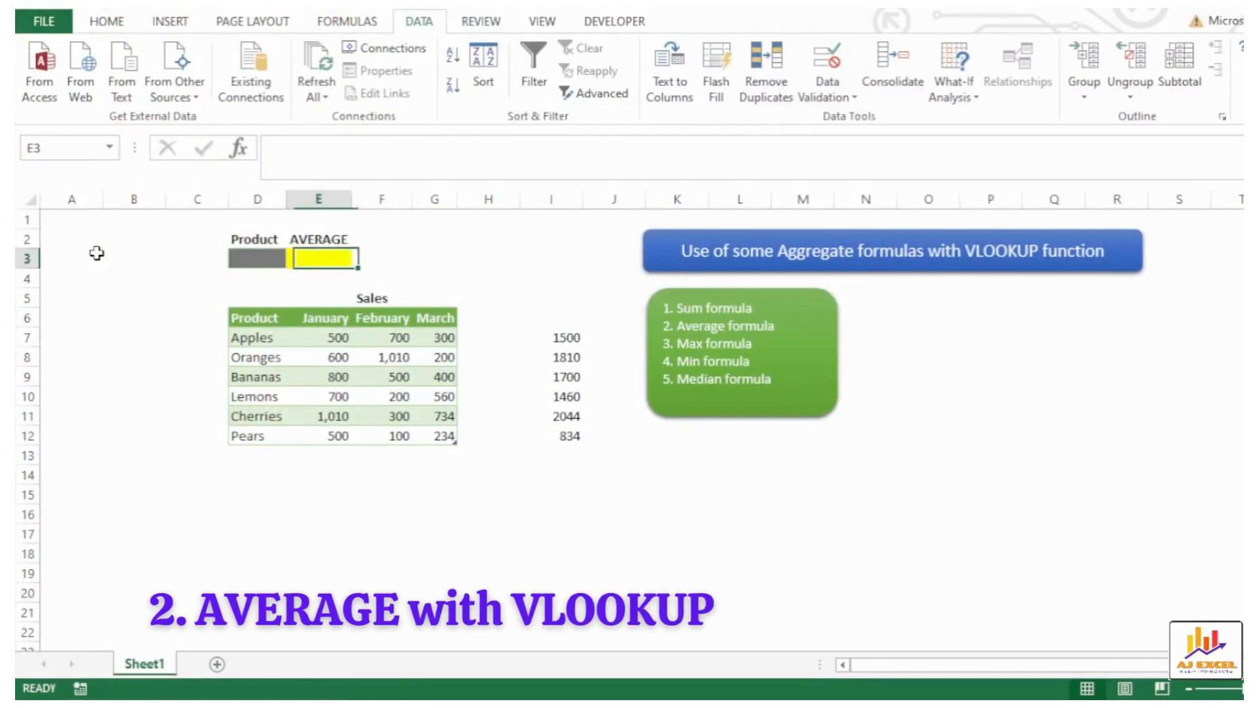
type("=")
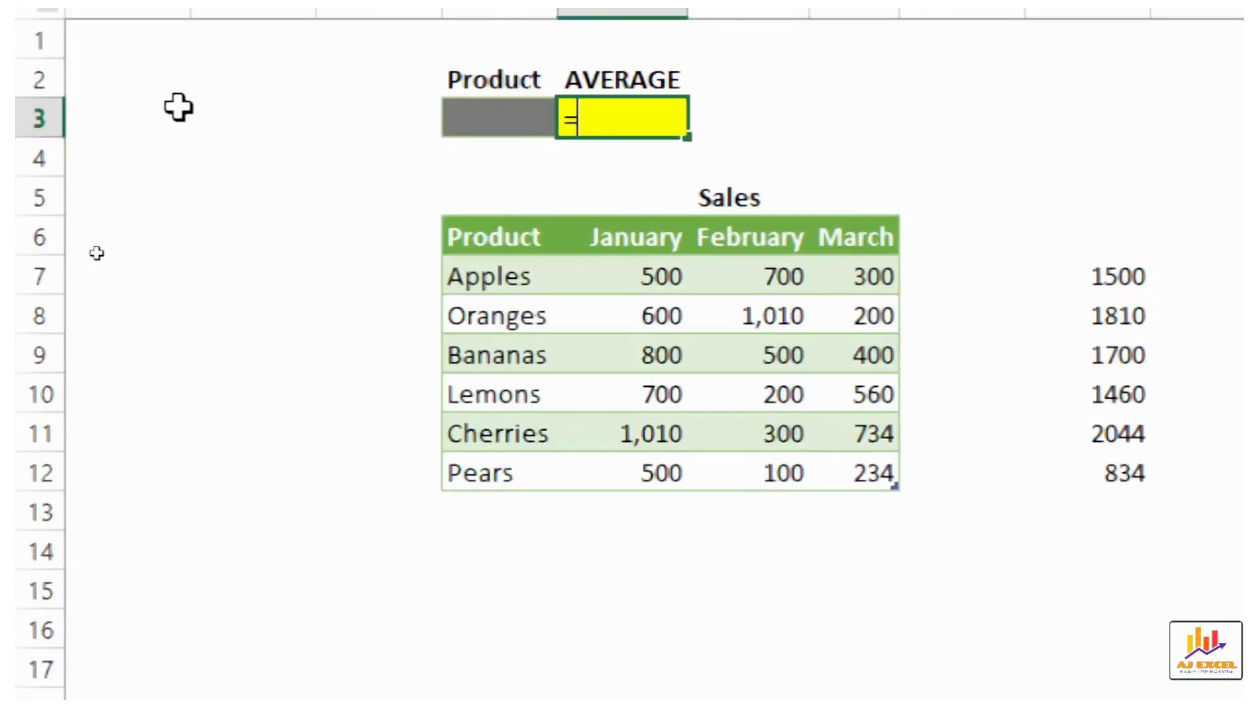
type("average(")
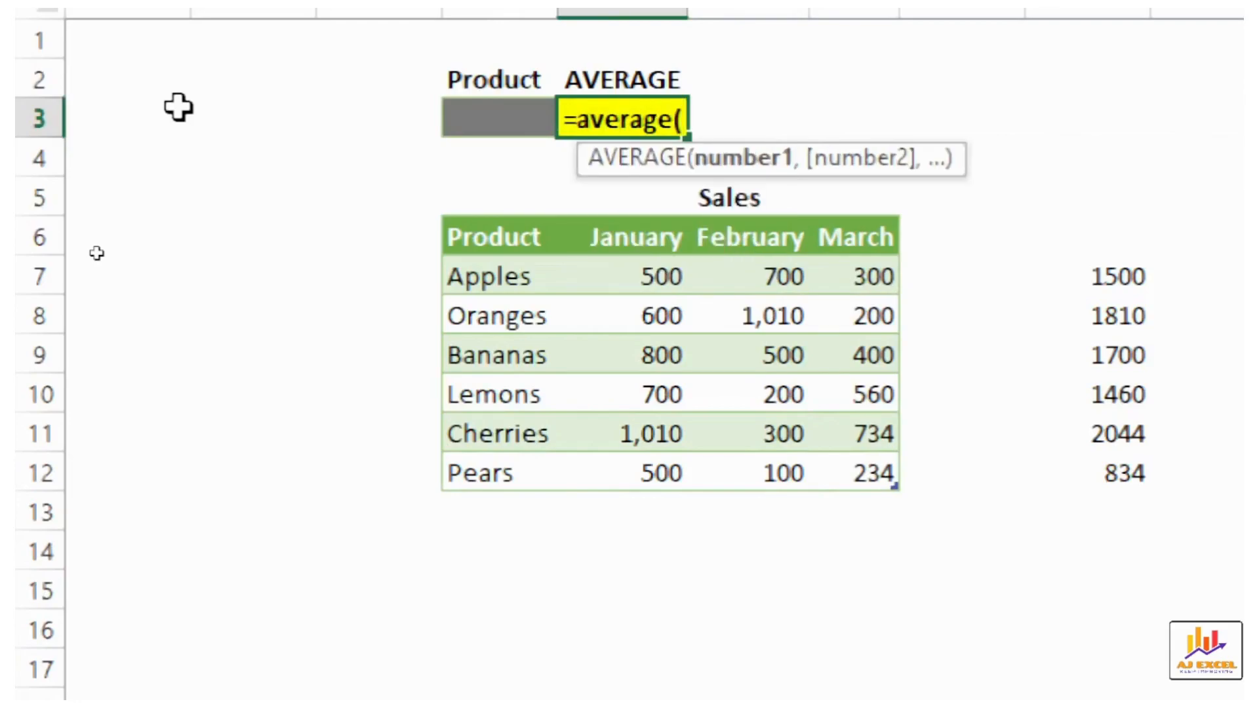
type("vlookup")
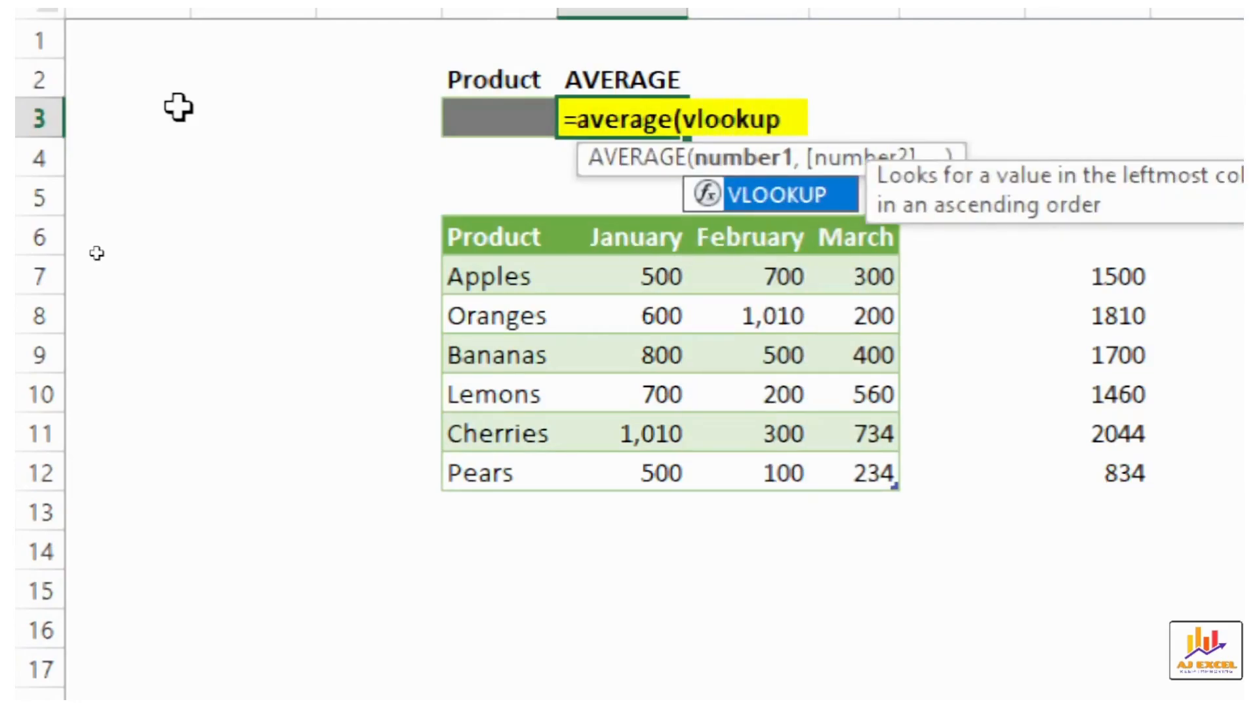
type("(")
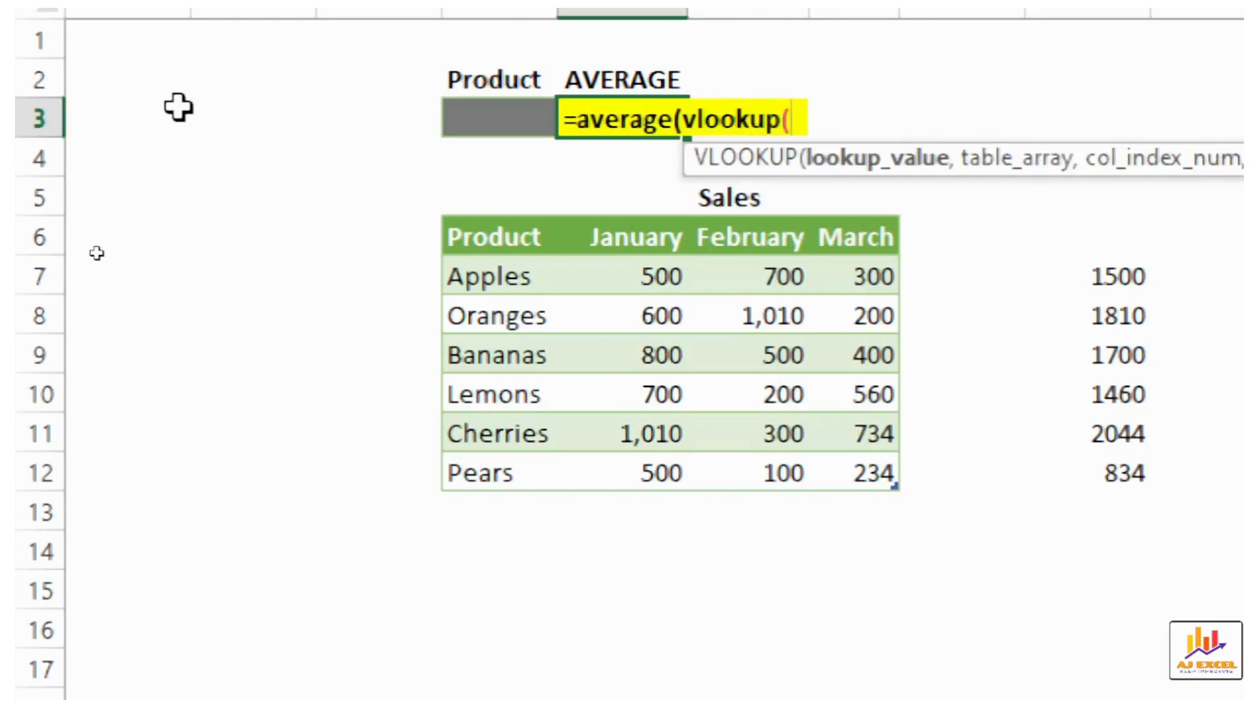
key("Left")
type(",")
Reference all data rows of the sales table, D7:G12 (Table1), as the VLOOKUP table array
key("Down")
key("Down")
key("Down")
key("Down")
key("shift+Right")
key("shift+Right")
key("shift+Right")
key("shift+Down")
key("shift+Down")
key("shift+Down")
key("shift+Down")
key("shift+Down")
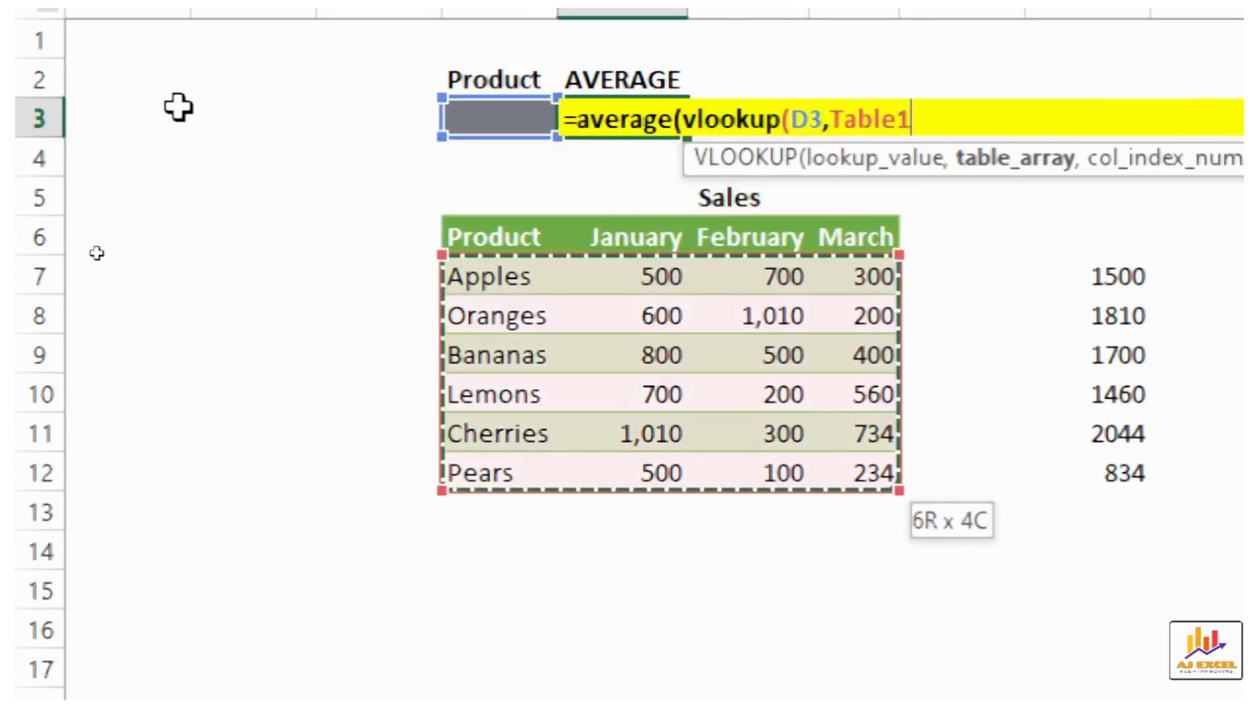
Complete the VLOOKUP with column indexes {2,3,4} and exact match 0, and enter it in E3 as an array formula
type(",{2,3,4")
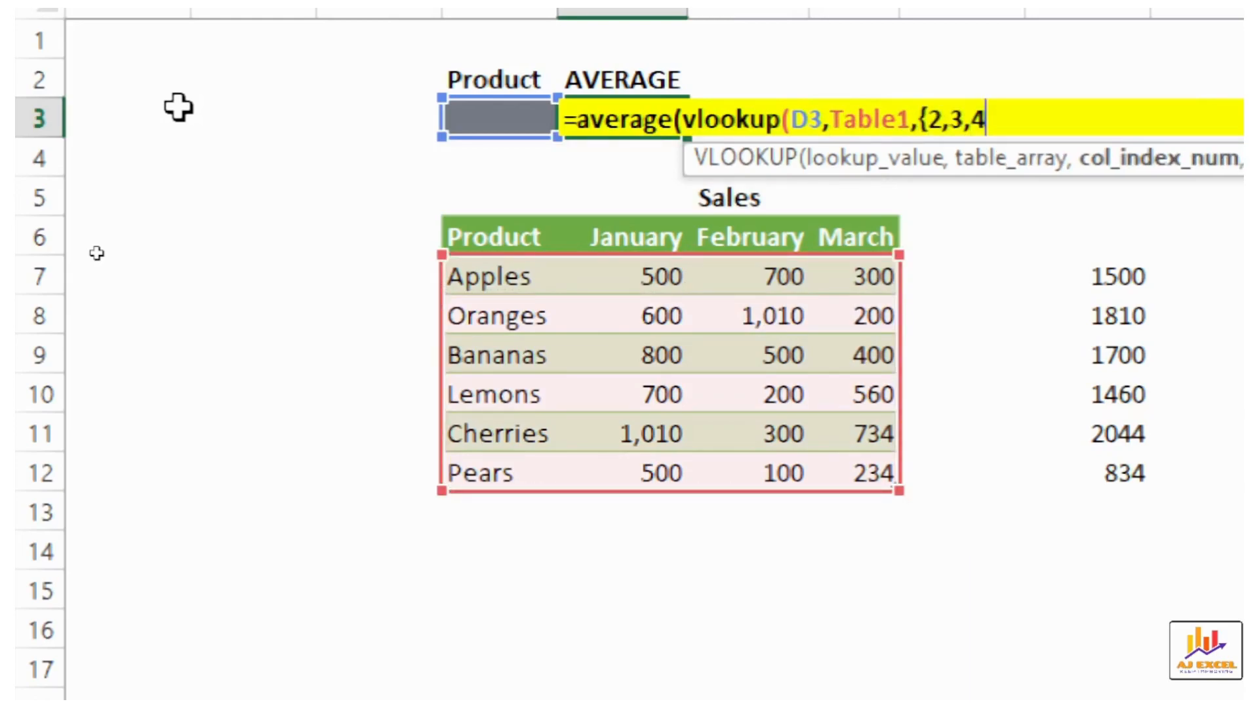
type(",0))")
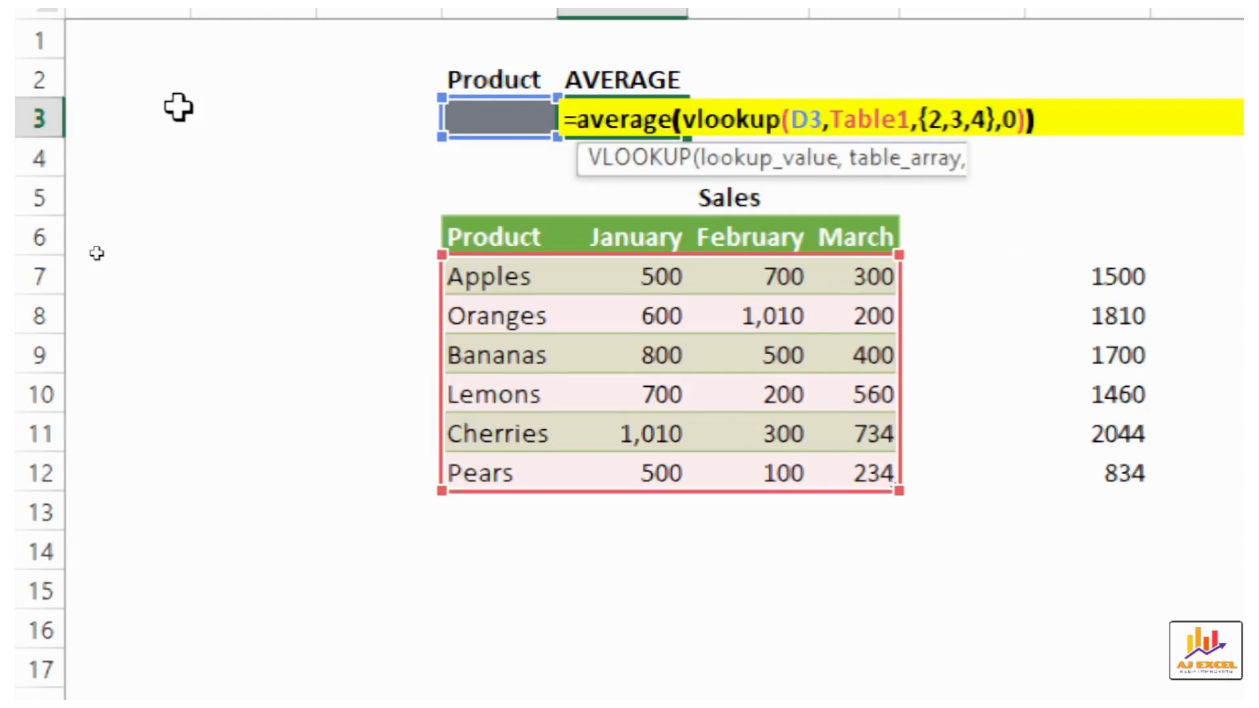
key("ctrl+shift+Return")
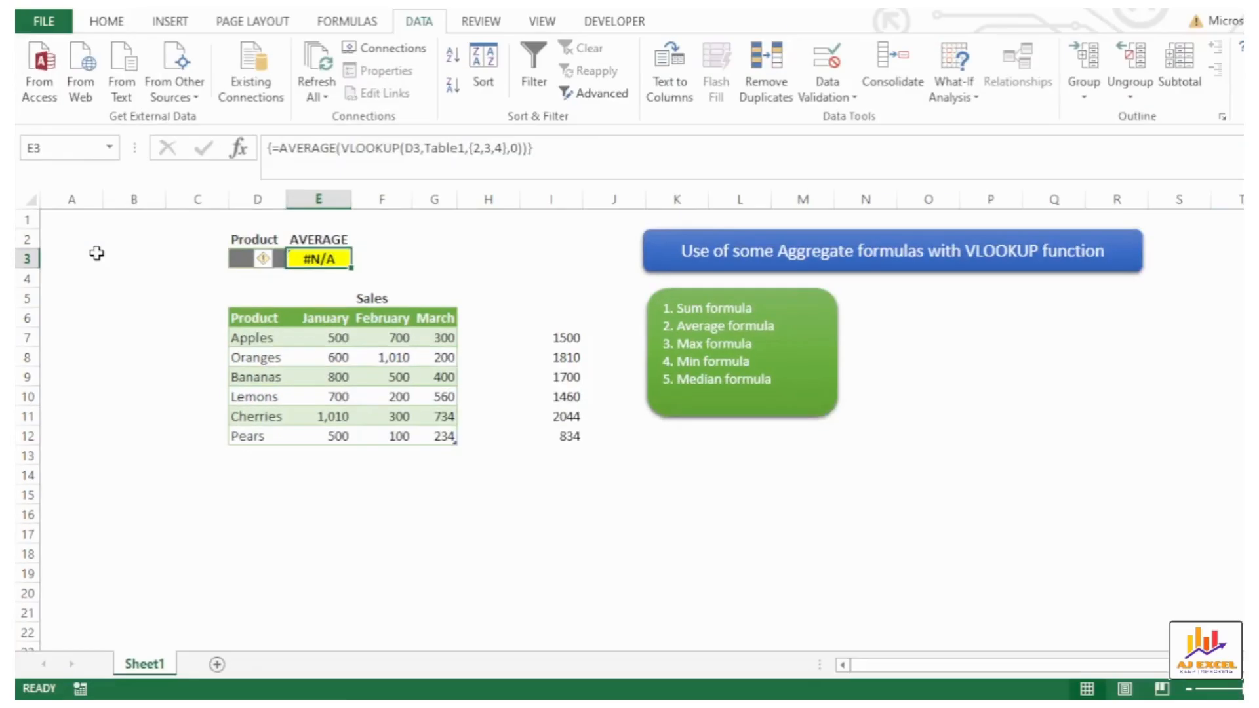
Choose Apples as the product in D3 to test the AVERAGE lookup
key("Left")
key("alt+Down")
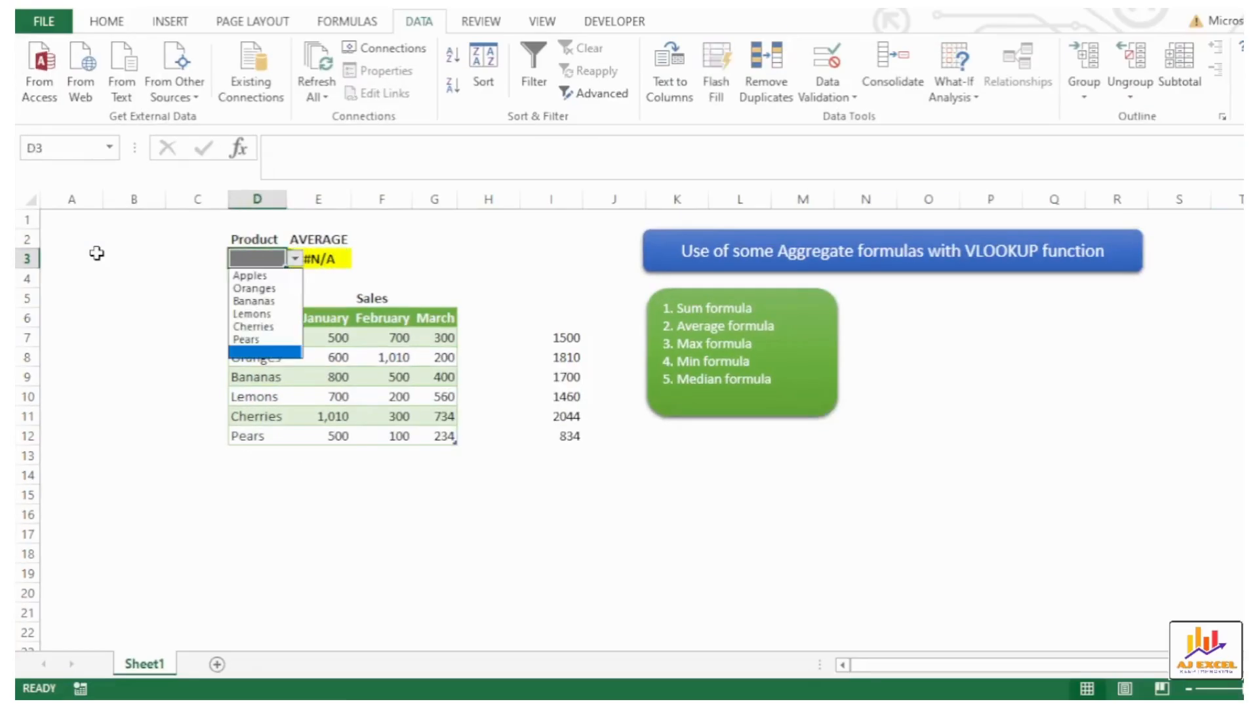
key("Up")
key("Up")
key("Up")
key("Up")
key("Up")
key("Up")
key("Return")
key("Return")
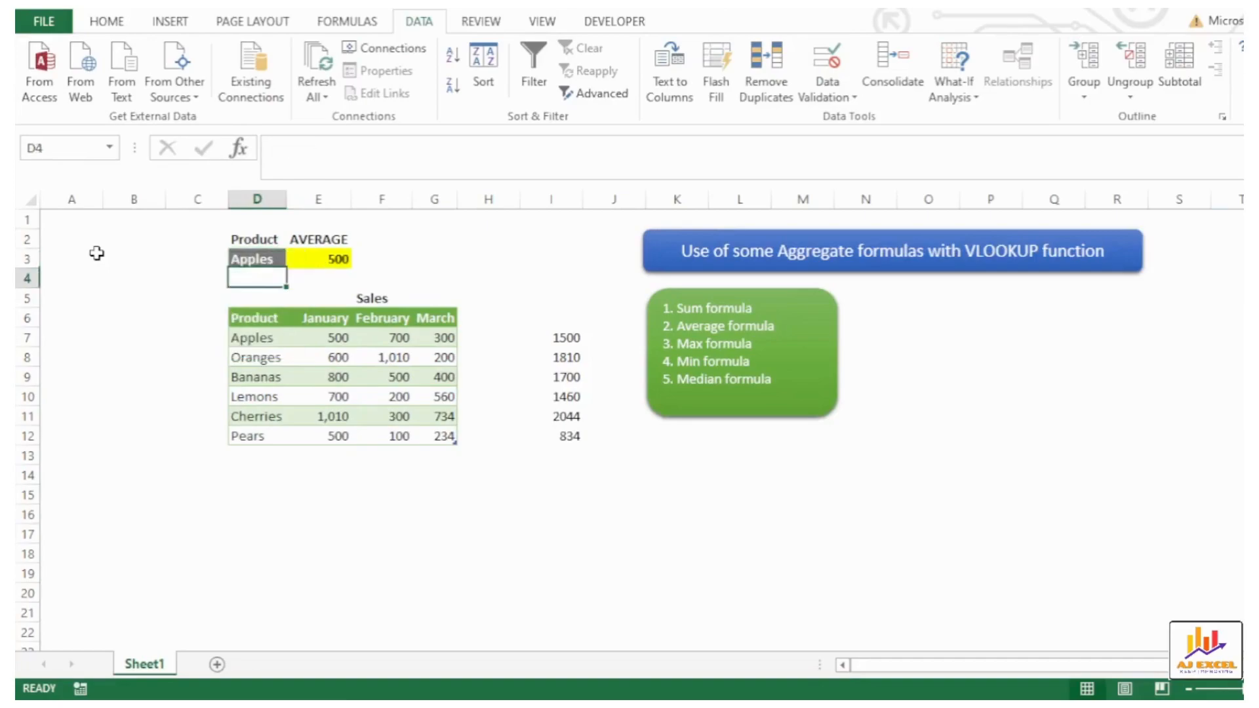
Replace the formula in I7 with =AVERAGE(Table1[@[January]:[March]]) for the Apples row
key("Down")
key("Down")
key("Down")
key("Right")
key("Right")
key("Right")
key("Right")
key("Right")
type("=")
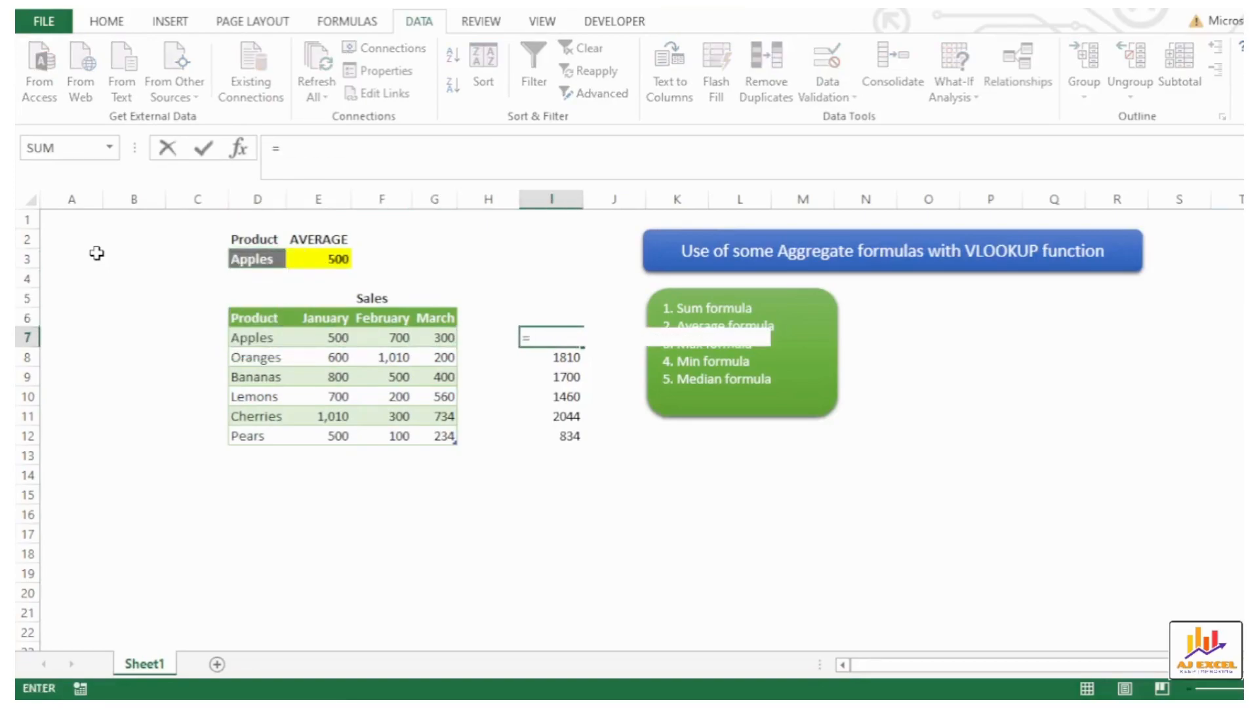
type("av")
key("Down")
key("Tab")
key("Left")
key("Left")
key("Left")
key("Left")
key("shift+Right")
key("shift+Right")
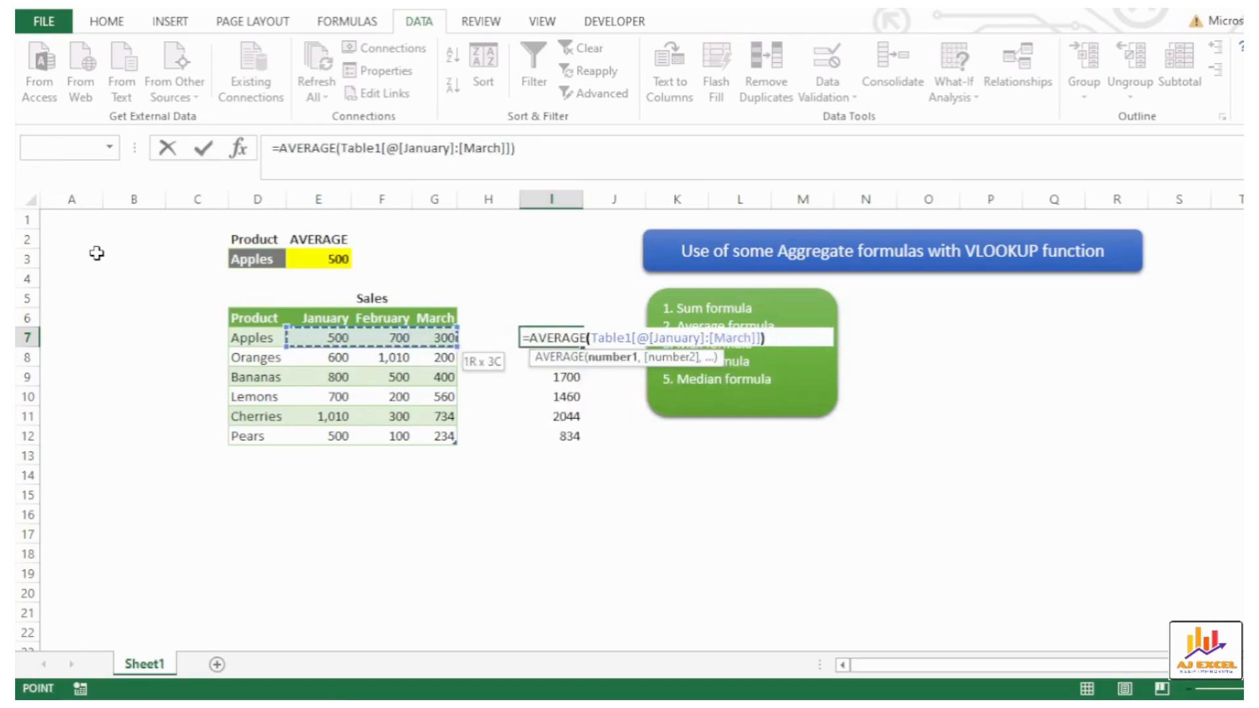
key("ctrl+Return")
Copy the AVERAGE formula from I7 down through I12 and display the results without decimals
key("ctrl+c")
key("ctrl+shift+Down")
key("Return")
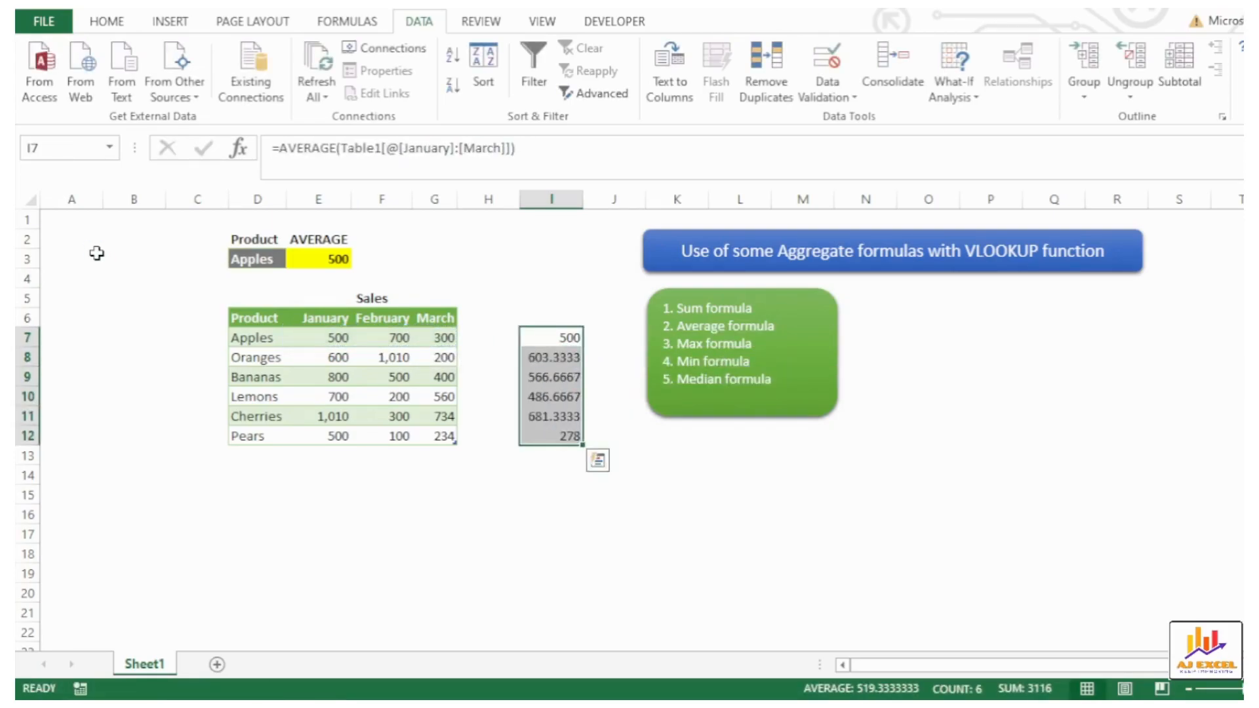
left_click(105, 21)
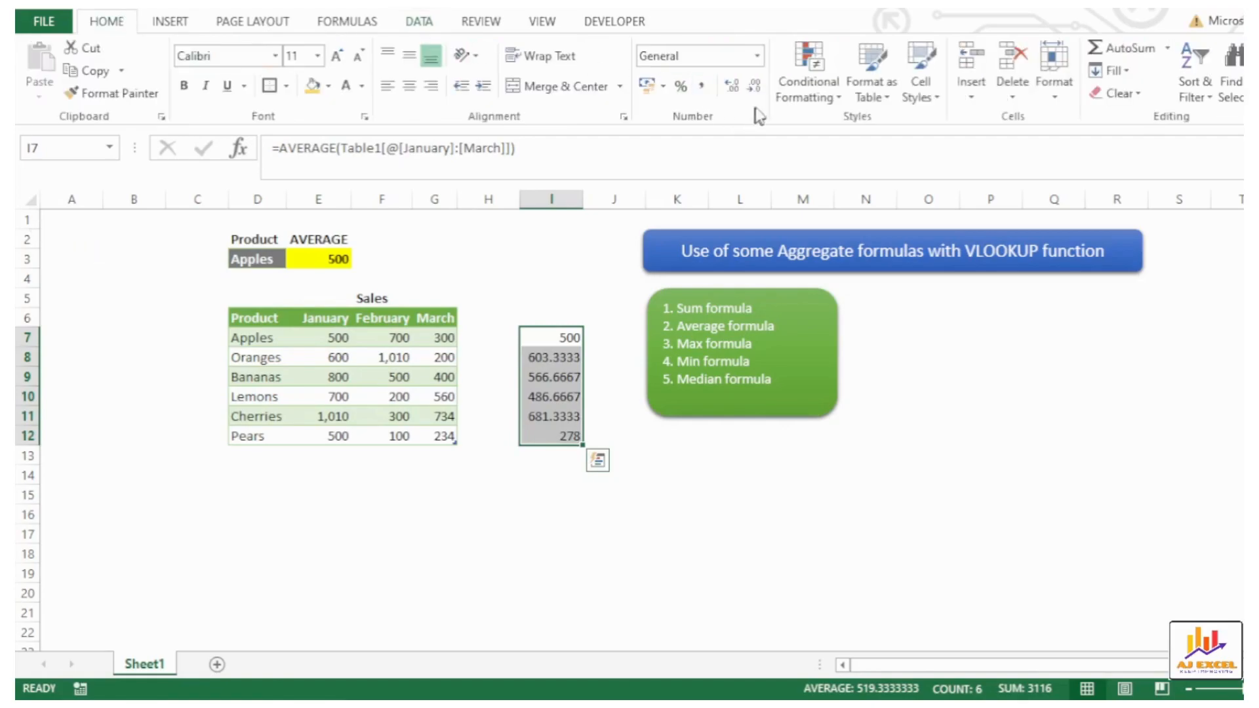
left_click(754, 85)
key("Left")
key("Up")
key("Up")
key("Up")
key("Up")
key("Up")
key("Left")
key("Left")
key("Left")
key("Down")
key("Left")
key("Right")
key("Right")
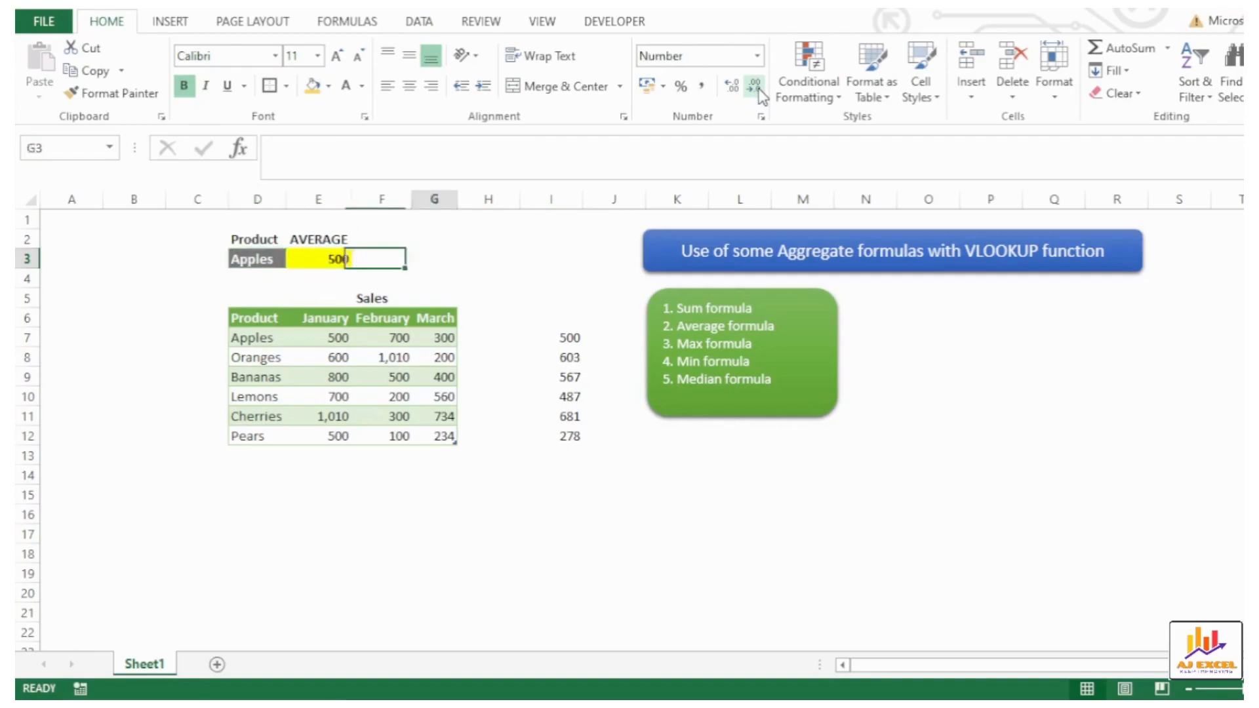
Make the Apples average in cell I7 bold
key("Right")
key("Right")
key("Right")
key("Down")
key("Down")
key("Down")
key("Down")
key("ctrl+b")
Change the product in D3 from the drop-down choices to Oranges
key("Left")
key("Left")
key("Left")
key("Left")
key("Up")
key("Up")
key("Up")
key("Up")
key("Up")
key("Down")
key("Left")
key("alt+Down")
key("Down")
key("Return")
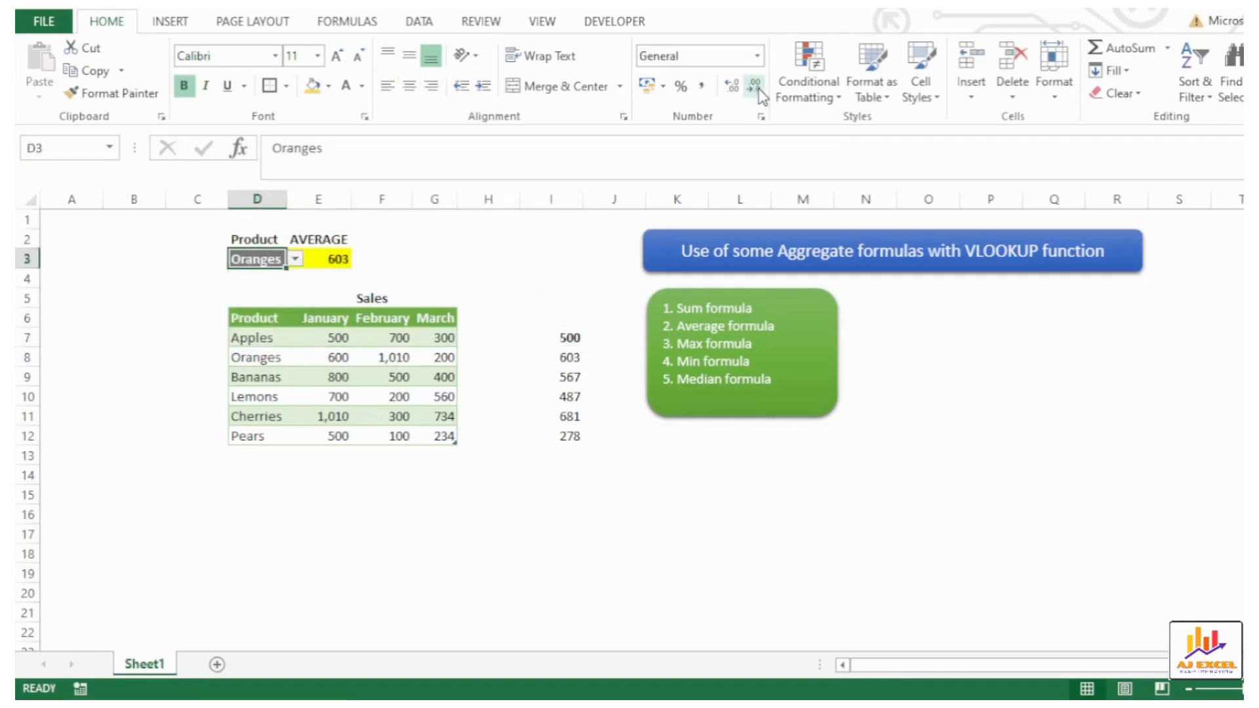
Make the Oranges average in cell I8 bold
key("Down")
key("Down")
key("Down")
key("Down")
key("Right")
key("Right")
key("Right")
key("Right")
key("Right")
key("Down")
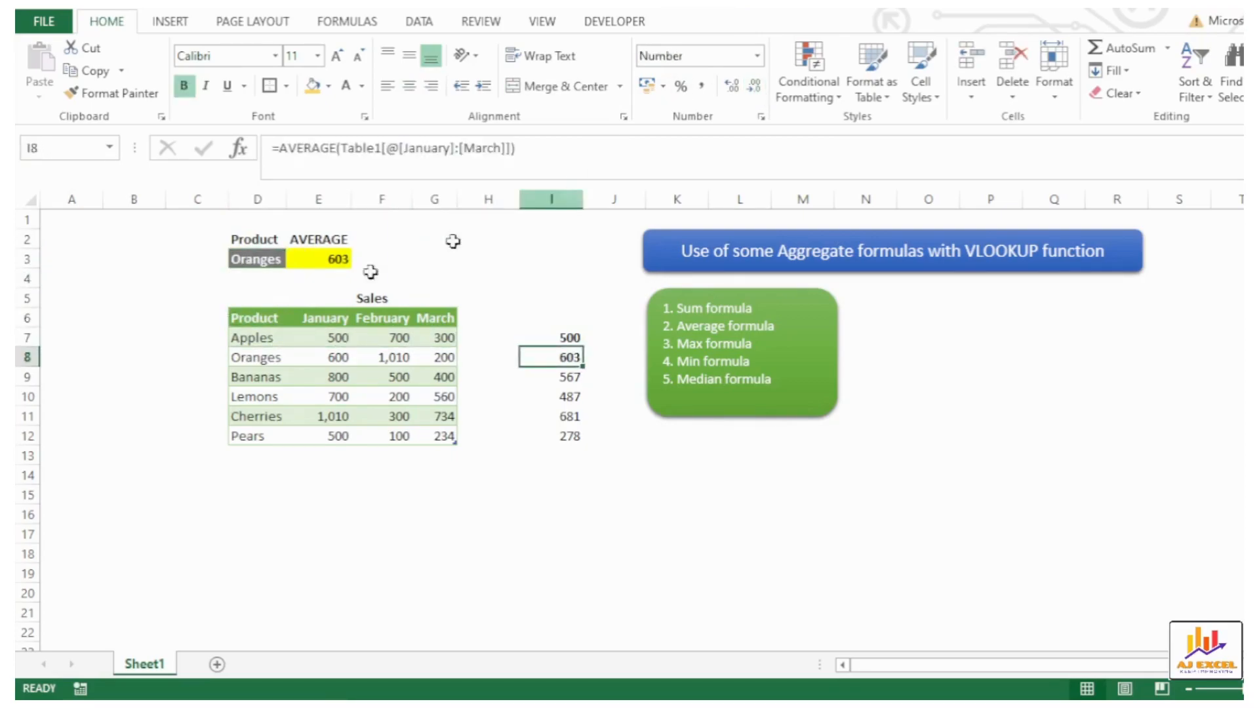
Change the product in D3 to Lemons and make the matching average in I10 bold
left_click(250, 260)
left_click(296, 259)
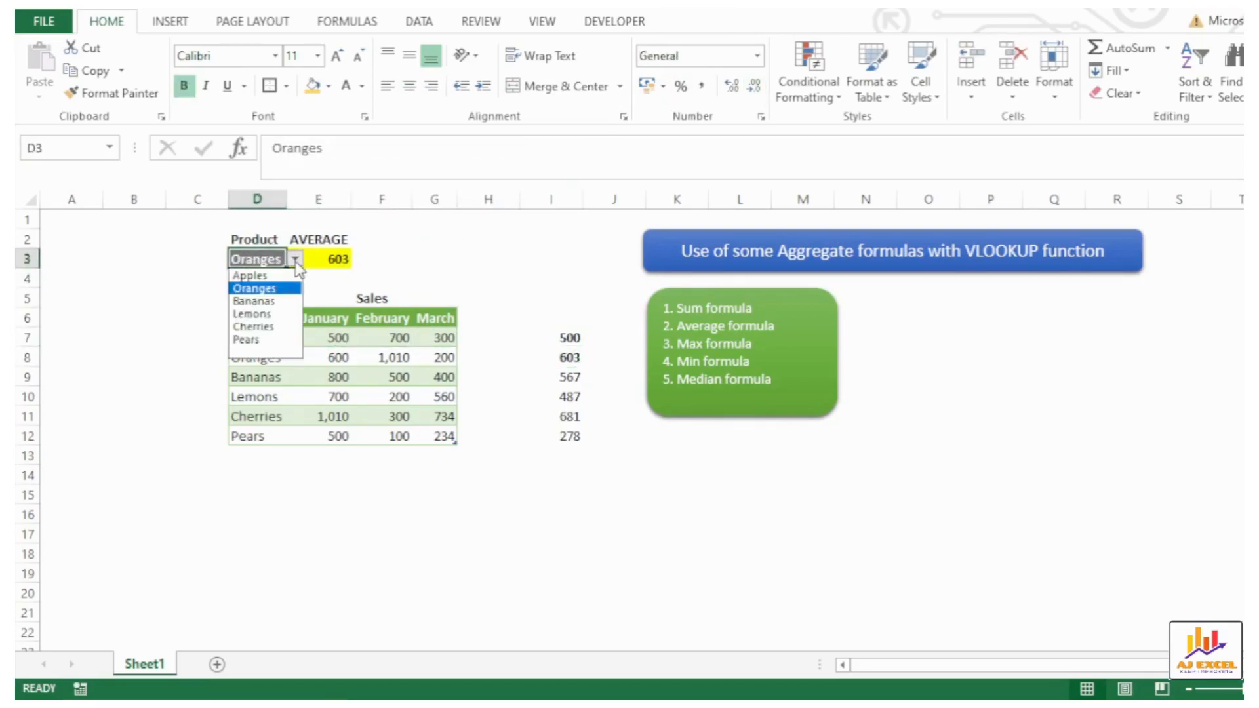
left_click(251, 314)
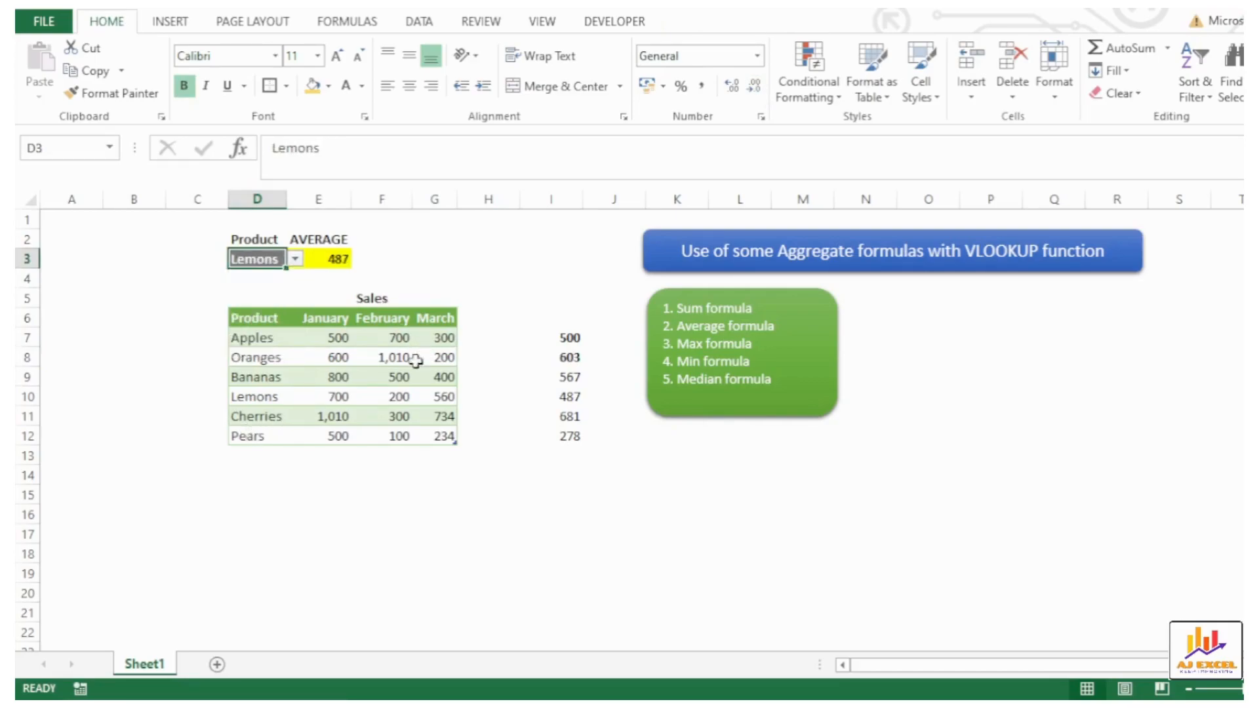
left_click(568, 395)
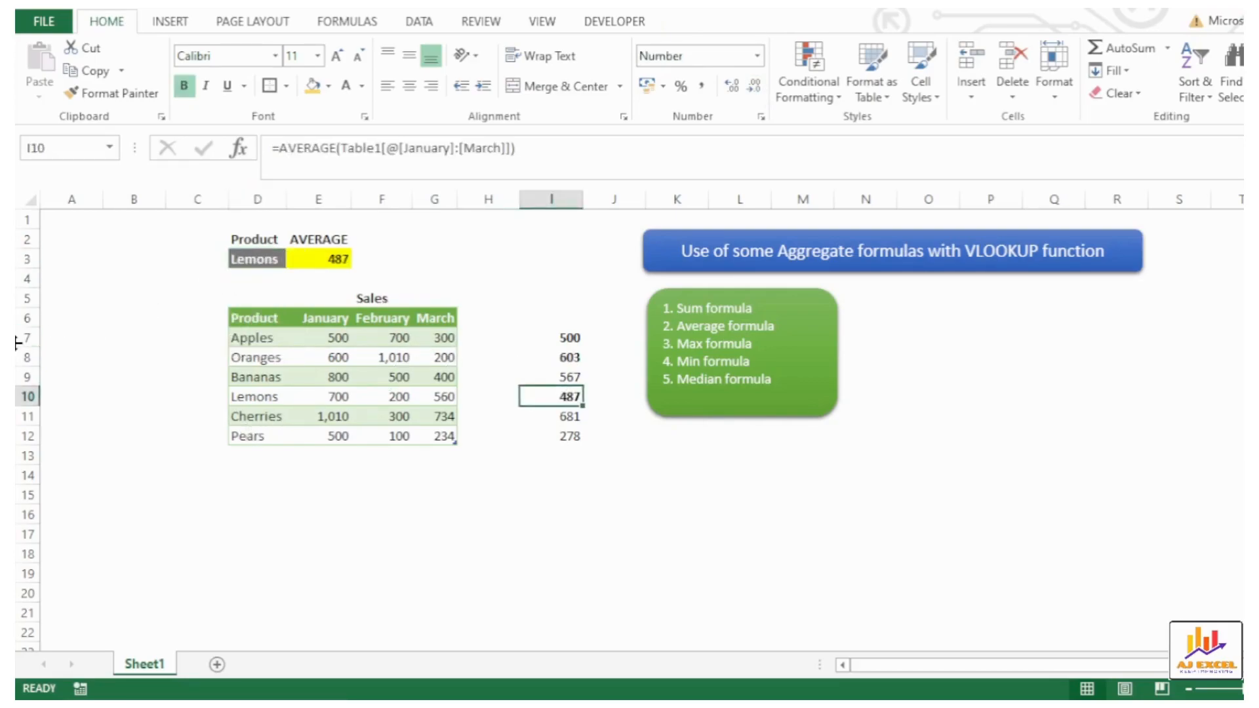
Clear the row average check formulas in cells I7:I12
key("Up")
key("Up")
key("Up")
key("Left")
key("Right")
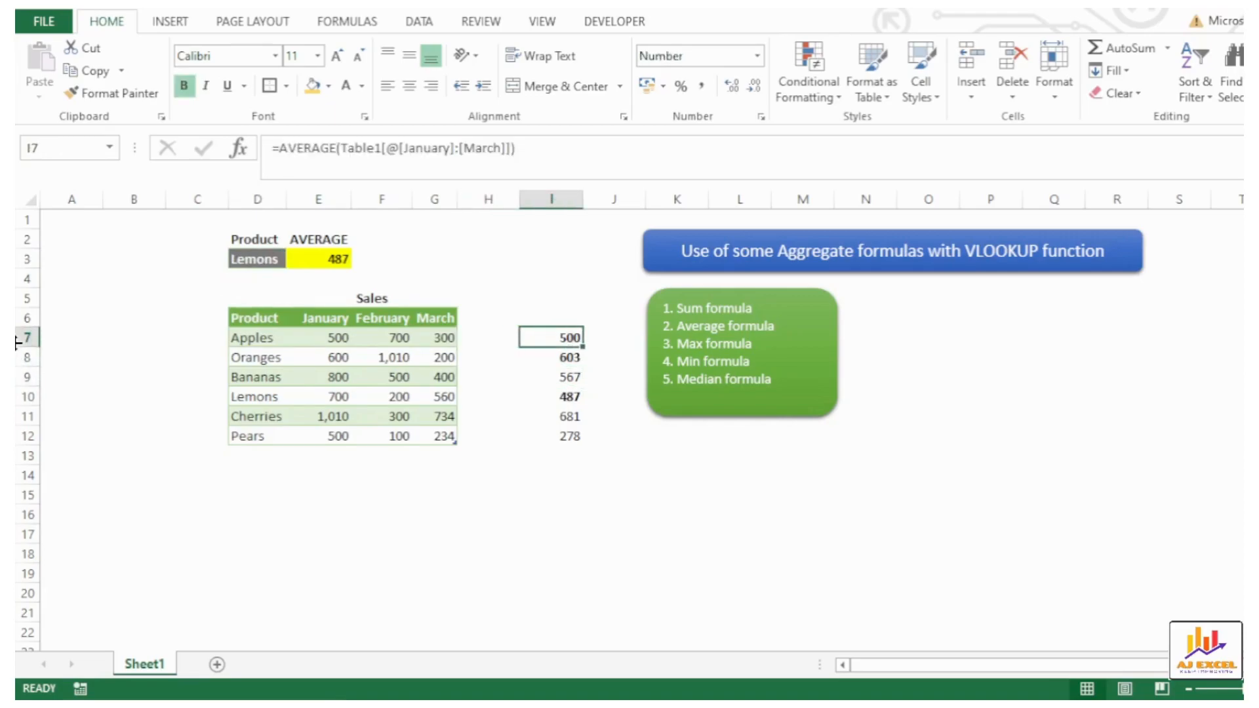
key("Left")
key("Left")
key("Left")
key("Right")
key("Right")
key("Right")
key("shift+Down")
key("shift+Down")
key("shift+Down")
key("shift+Down")
key("shift+Down")
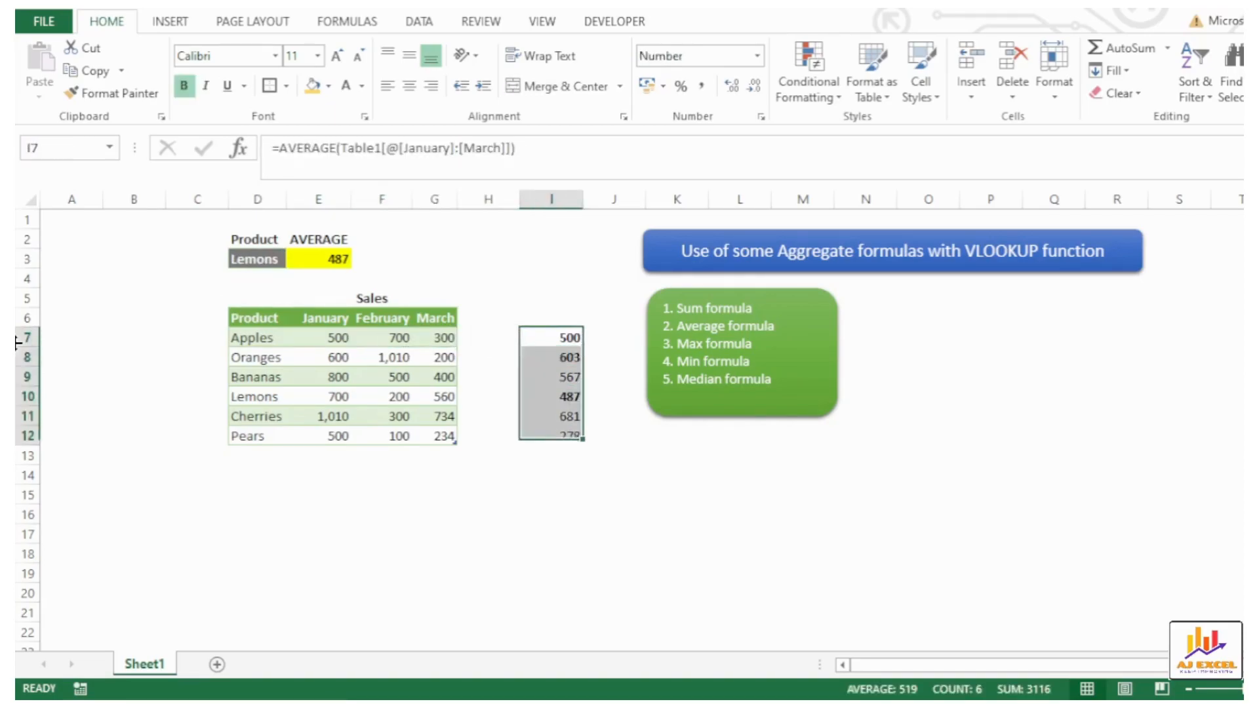
key("Delete")
Clear the selected product and its average result in cells D3:E3
key("Up")
key("Left")
key("Left")
key("Left")
key("Left")
key("Left")
key("Left")
key("Up")
key("Up")
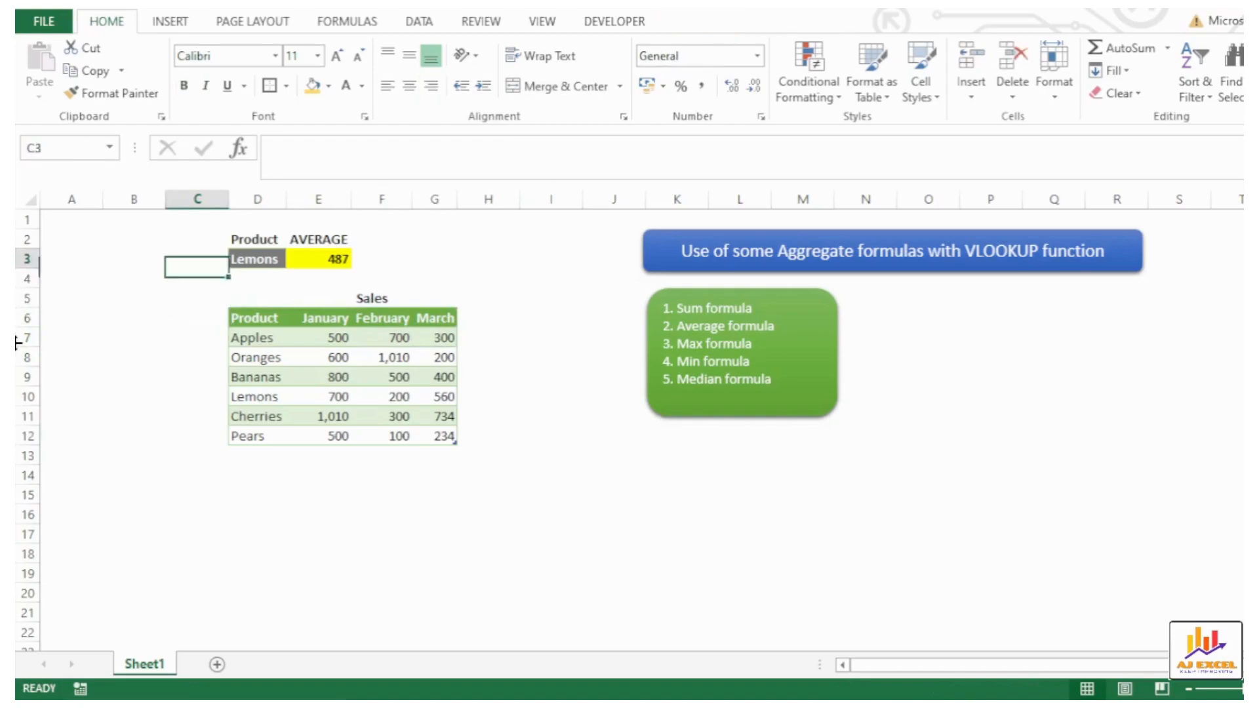
key("Up")
key("Right")
key("shift+Right")
key("Delete")
Enter the array formula =MAX(VLOOKUP(D3,Table1,{2,3,4},0)) in cell E3 under the MAX heading
key("Right")
key("Right")
key("Right")
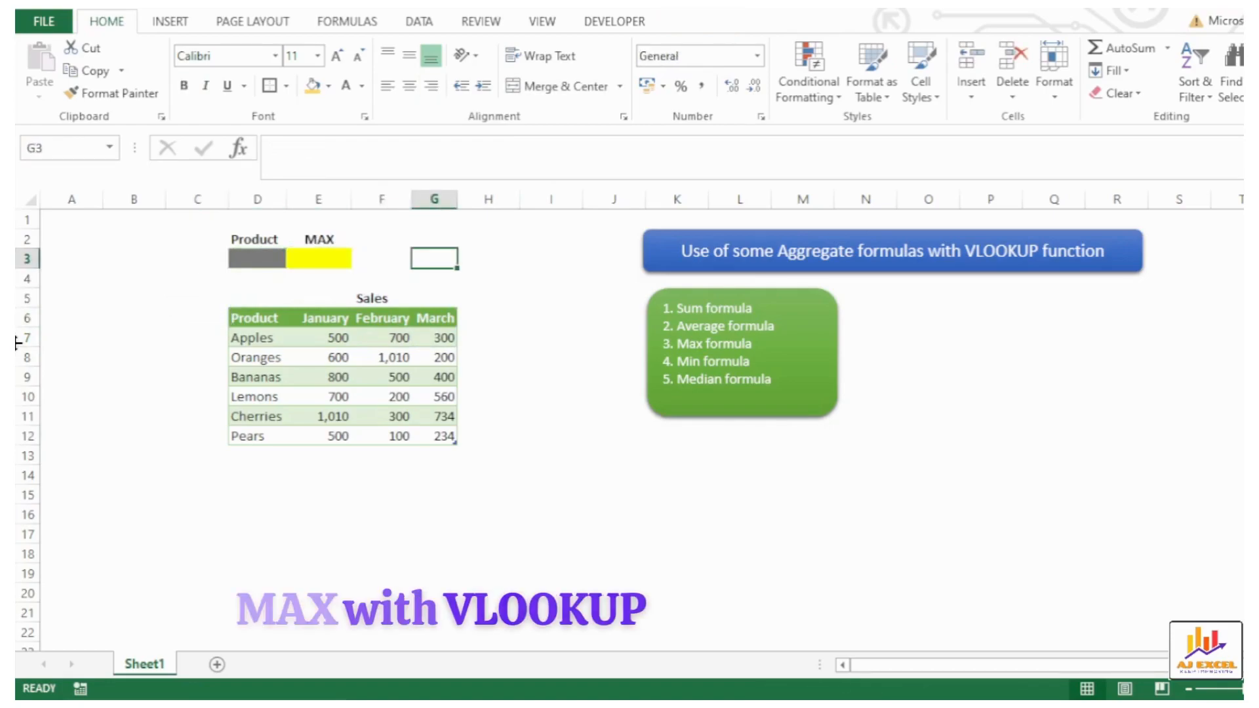
key("Left")
key("Left")
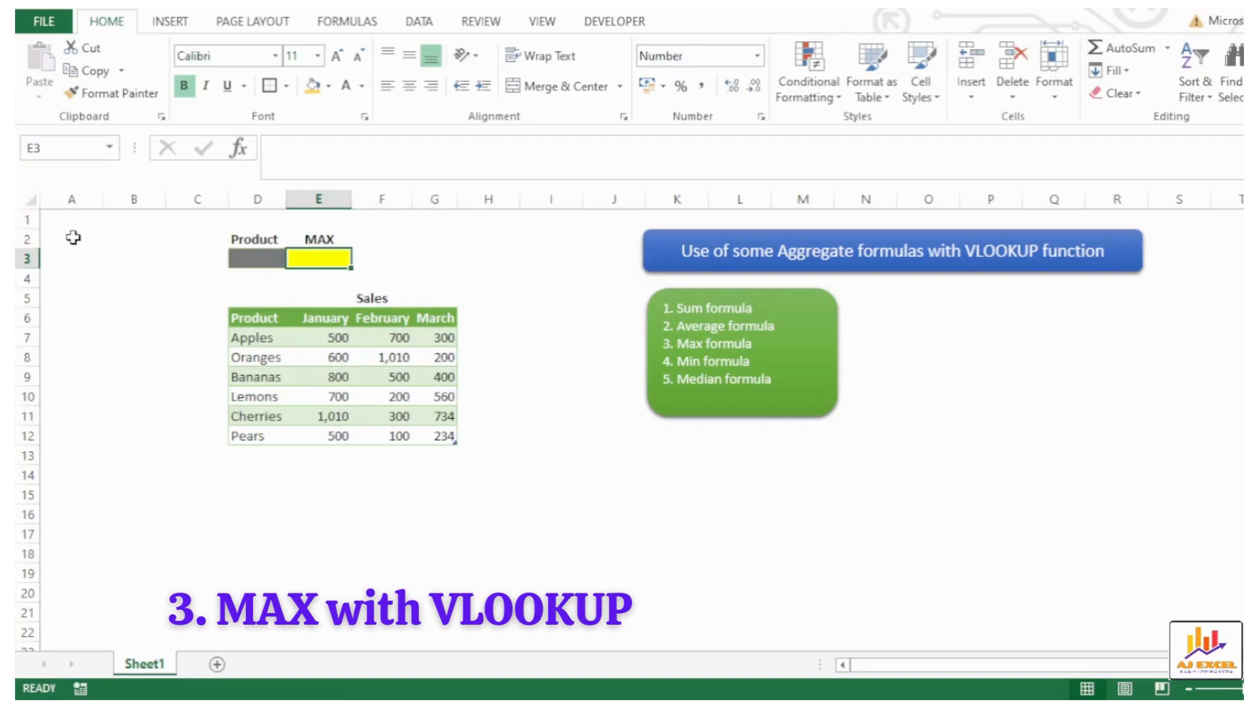
type("=")
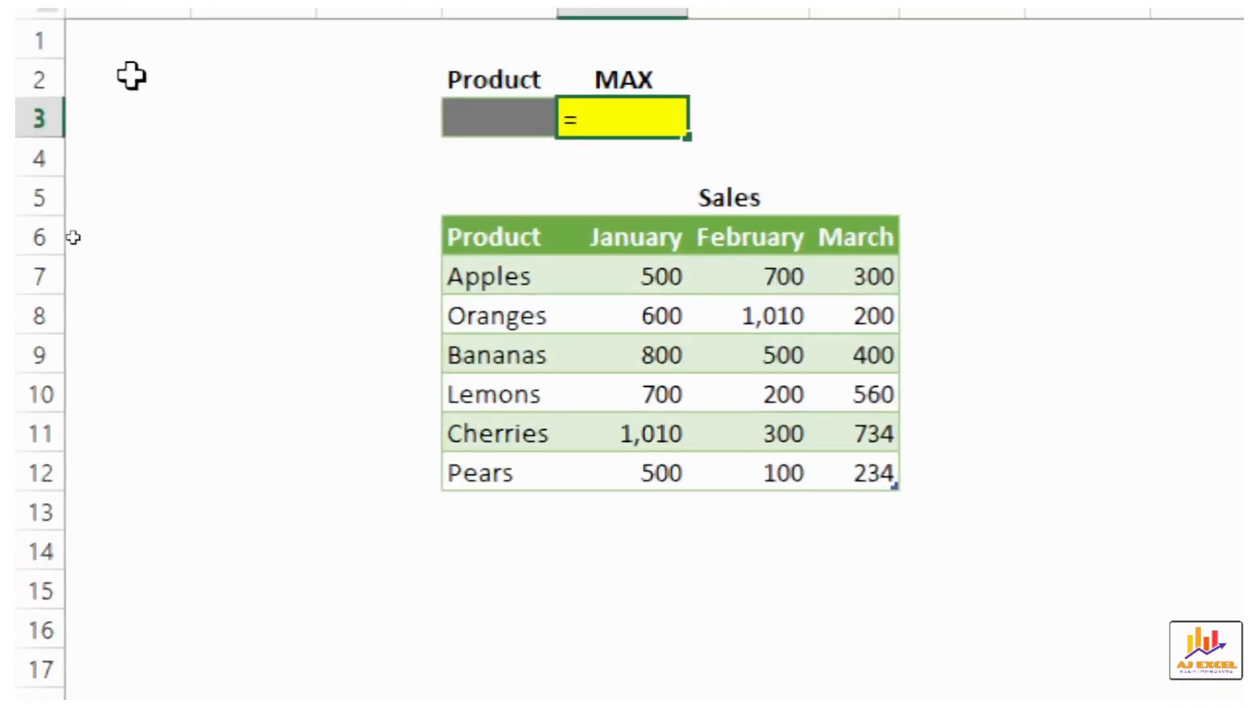
type("ma")
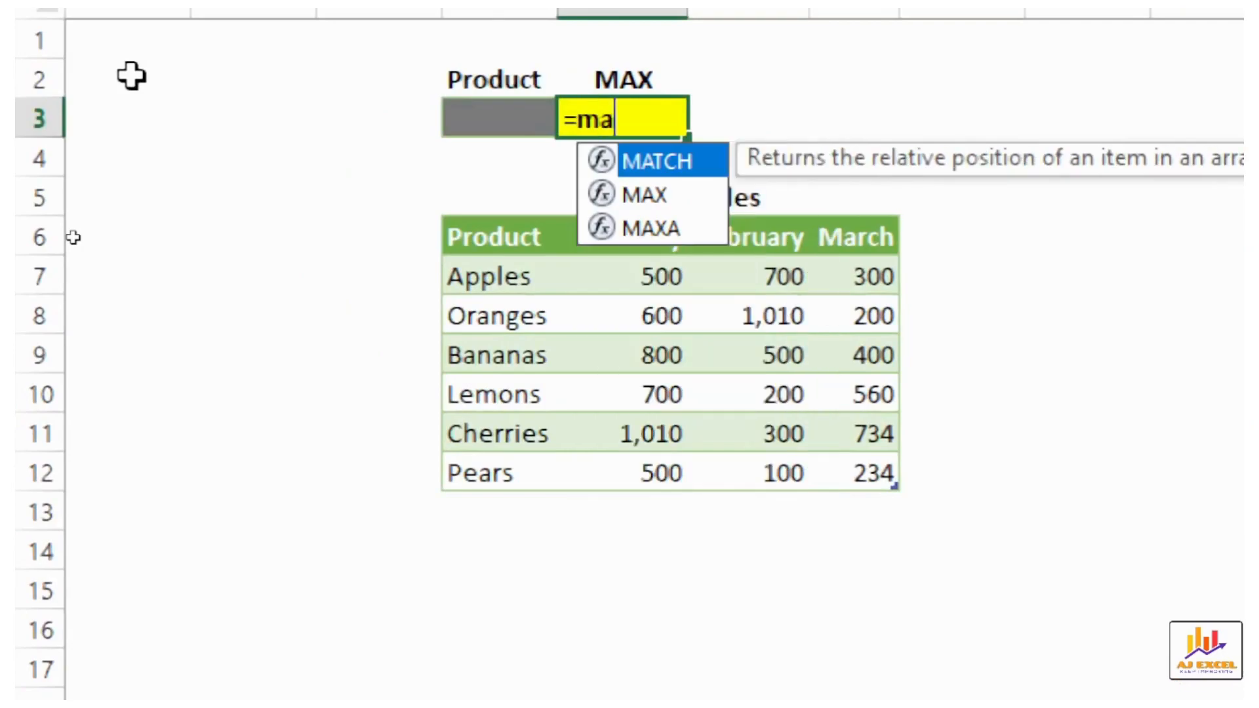
type("x(vl")
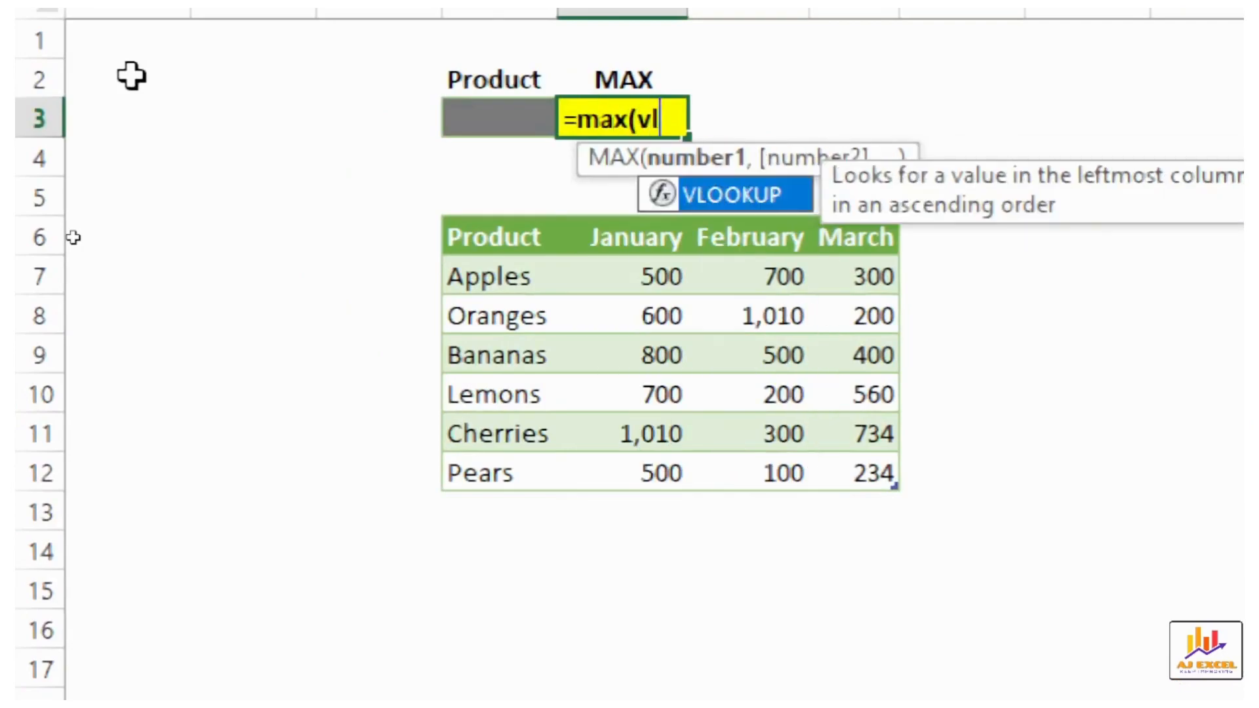
type("ookup(")
key("Left")
type(",")
key("Down")
key("Down")
key("Down")
key("Down")
key("shift+Left")
key("ctrl+a")
type(",")
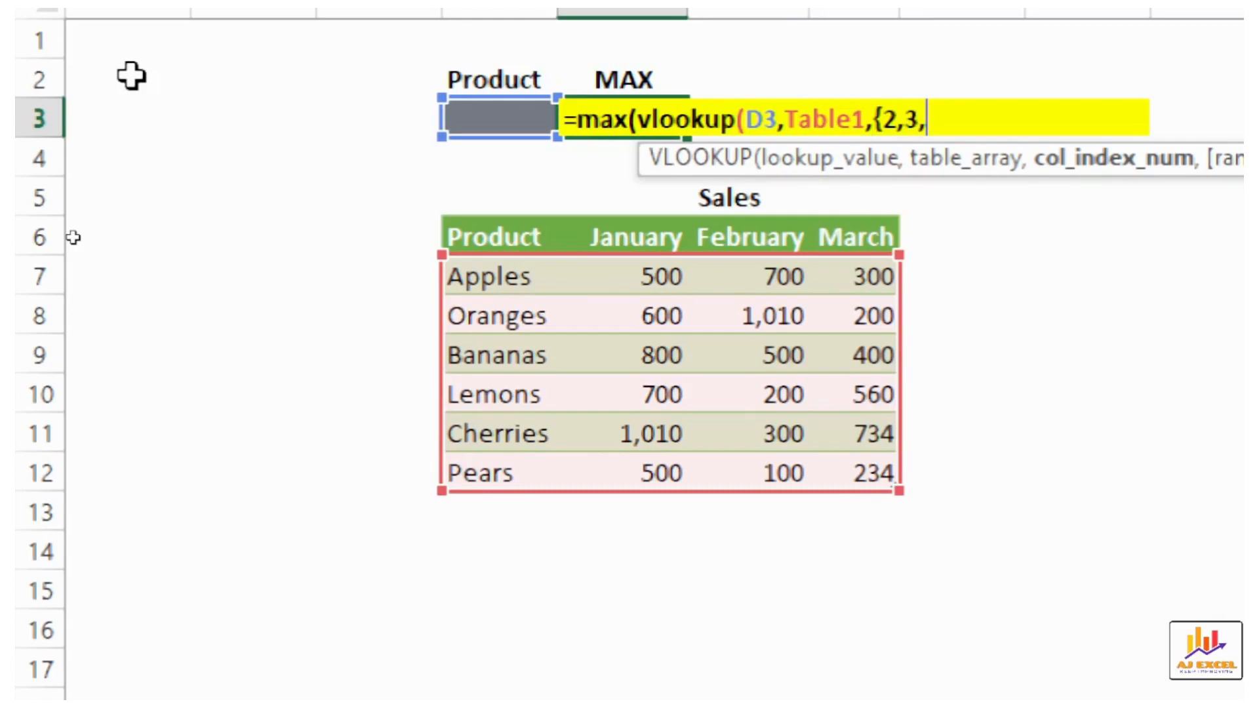
type("{2,3,4},0")
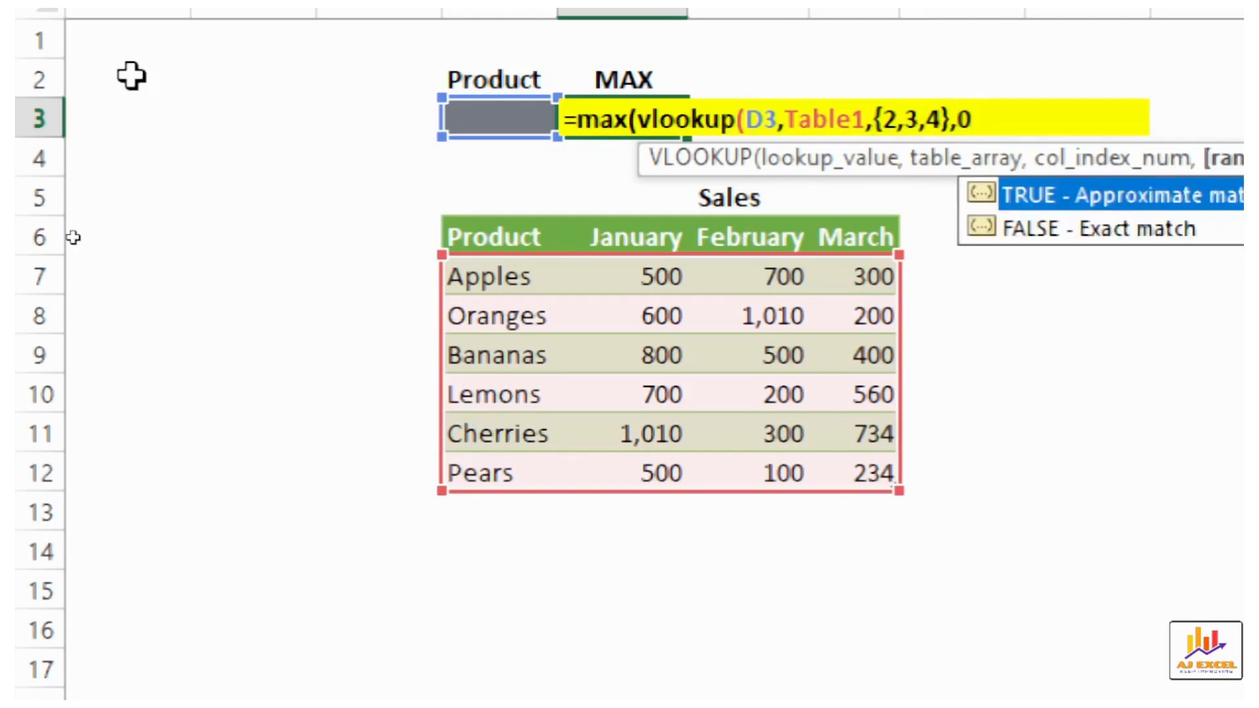
type("))")
key("ctrl+shift+Return")
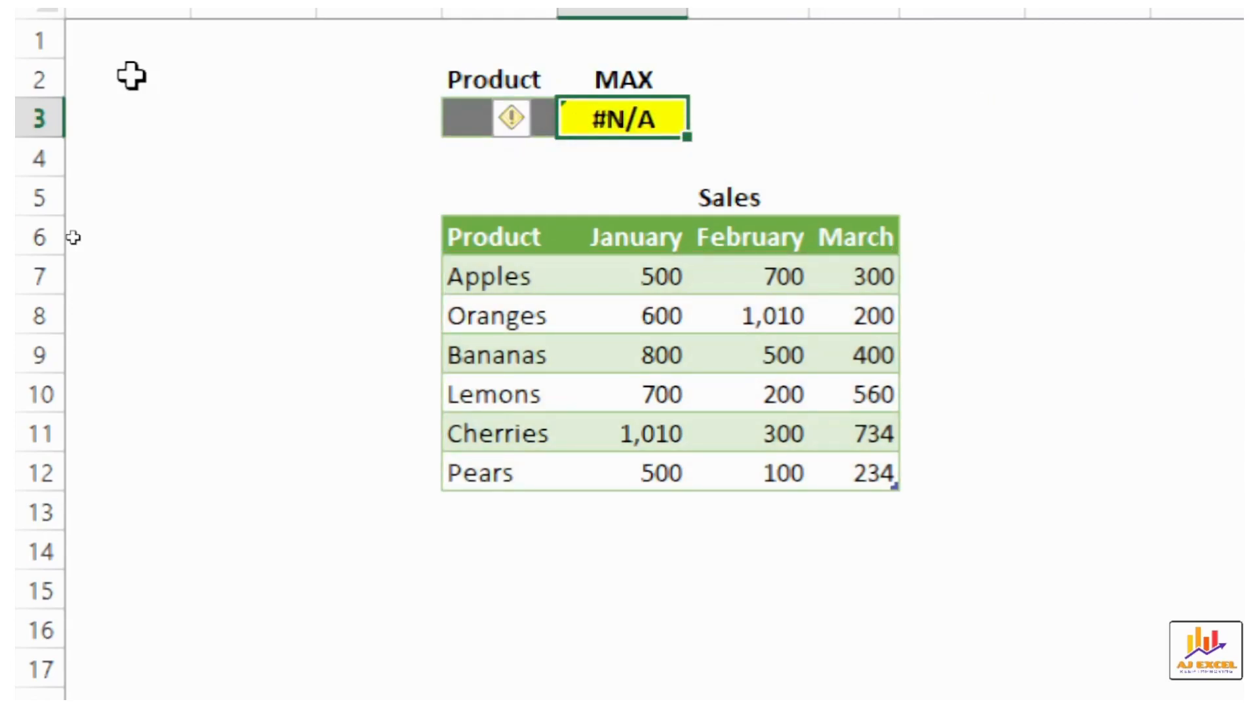
Choose Lemons as the product in D3 from the drop-down choices
key("Left")
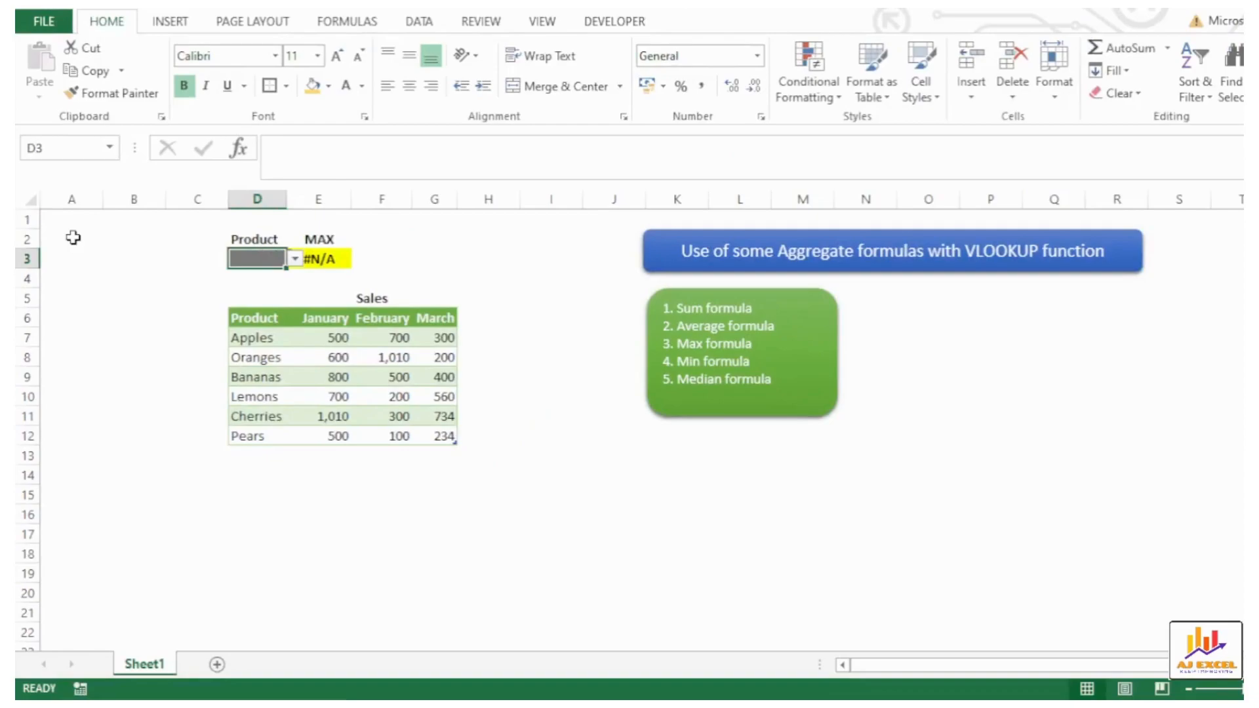
key("alt+Down")
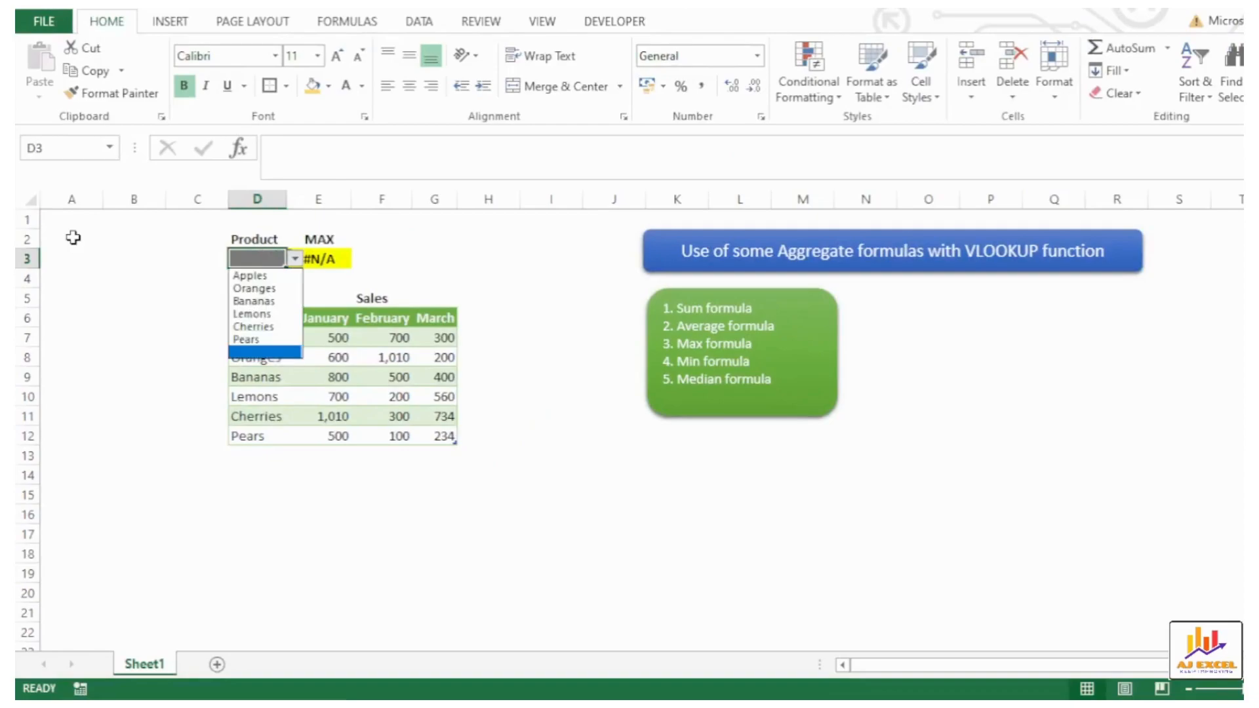
left_click(262, 313)
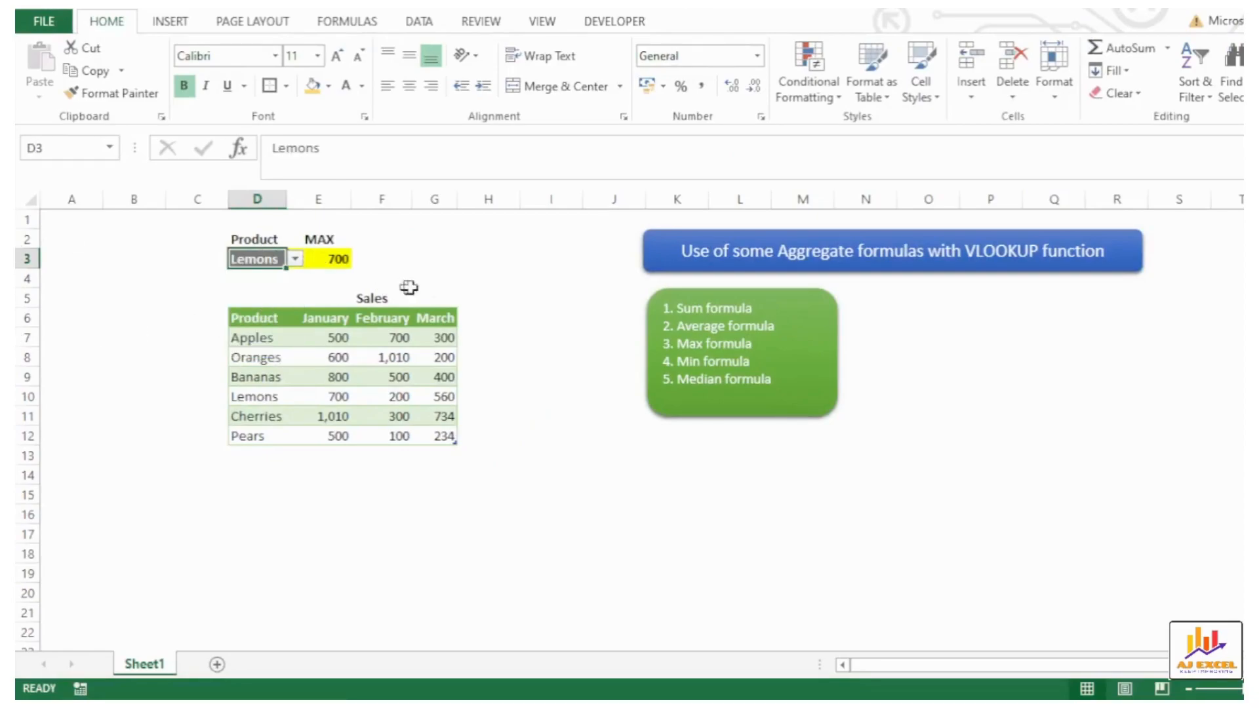
Enter a MAX formula in I7 covering the January to March sales of the Apples row
left_click(480, 333)
key("Right")
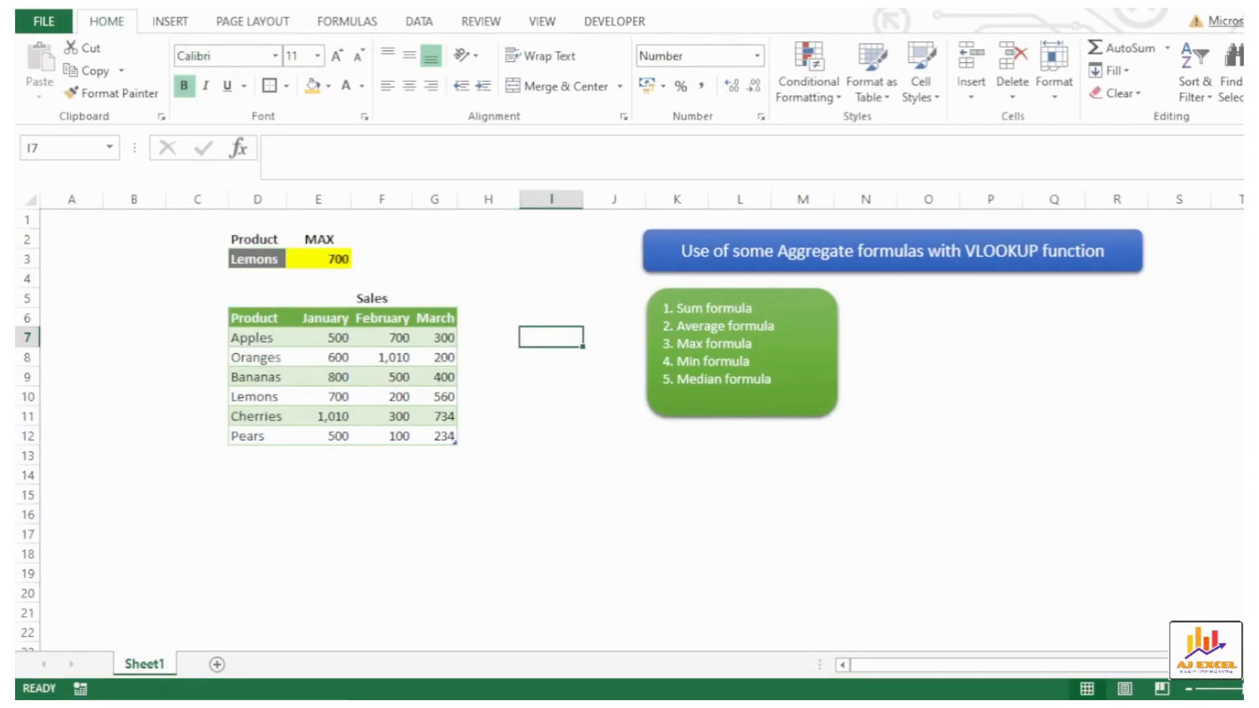
type("=max(")
left_click(399, 338)
left_click_drag(328, 338, 436, 337)
key("Return")
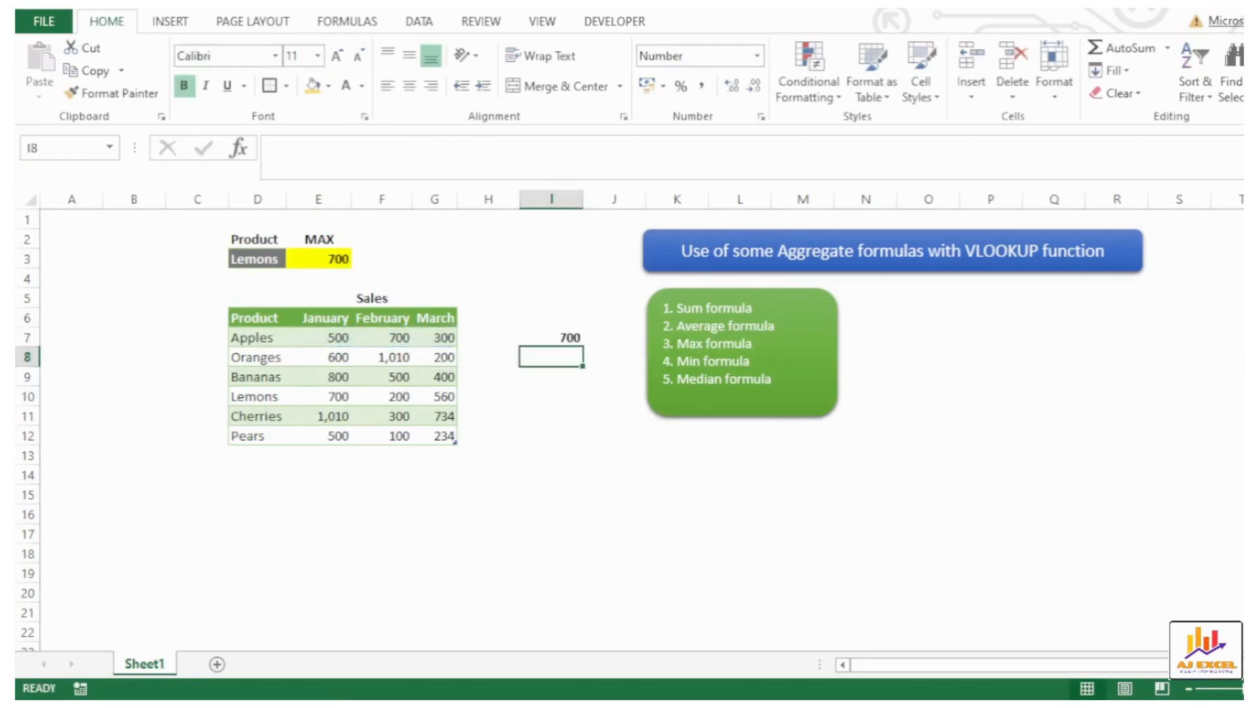
Copy the MAX formula in I7 down to I12 for the remaining products
key("Up")
key("ctrl+c")
key("shift+Down")
key("shift+Down")
key("shift+Down")
key("shift+Down")
key("shift+Down")
key("Return")
key("Page_Down")
key("ctrl+Up")
key("ctrl+Up")
key("ctrl+Up")
key("Down")
key("Down")
key("Down")
key("Down")
key("Down")
key("Down")
key("Down")
key("Up")
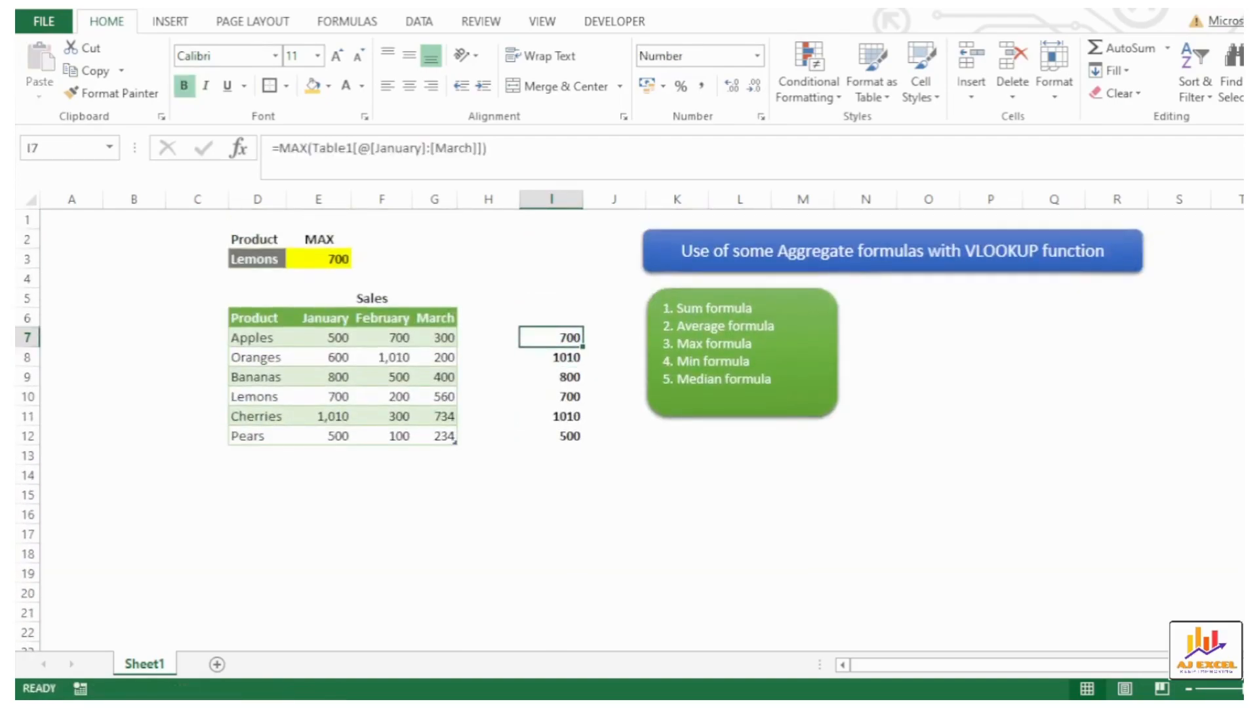
Change the product in D3 to Oranges to compare its lookup maximum with the row formulas
left_click(265, 258)
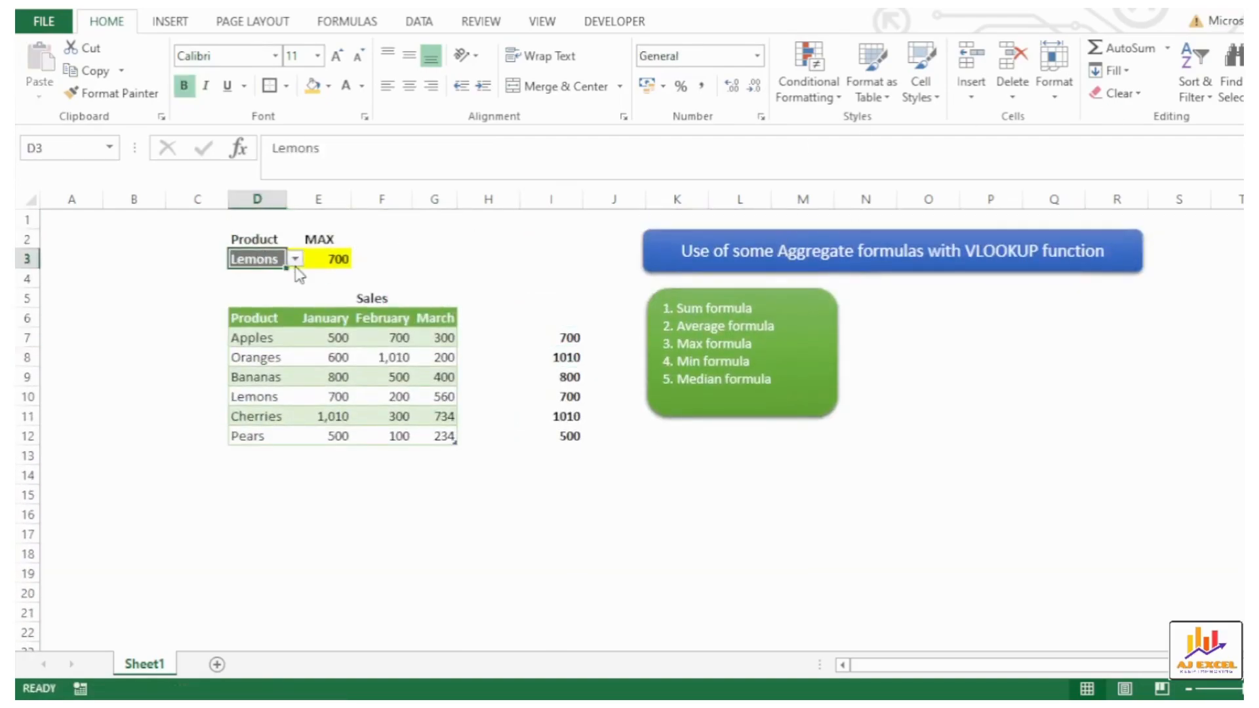
left_click(295, 259)
left_click(241, 314)
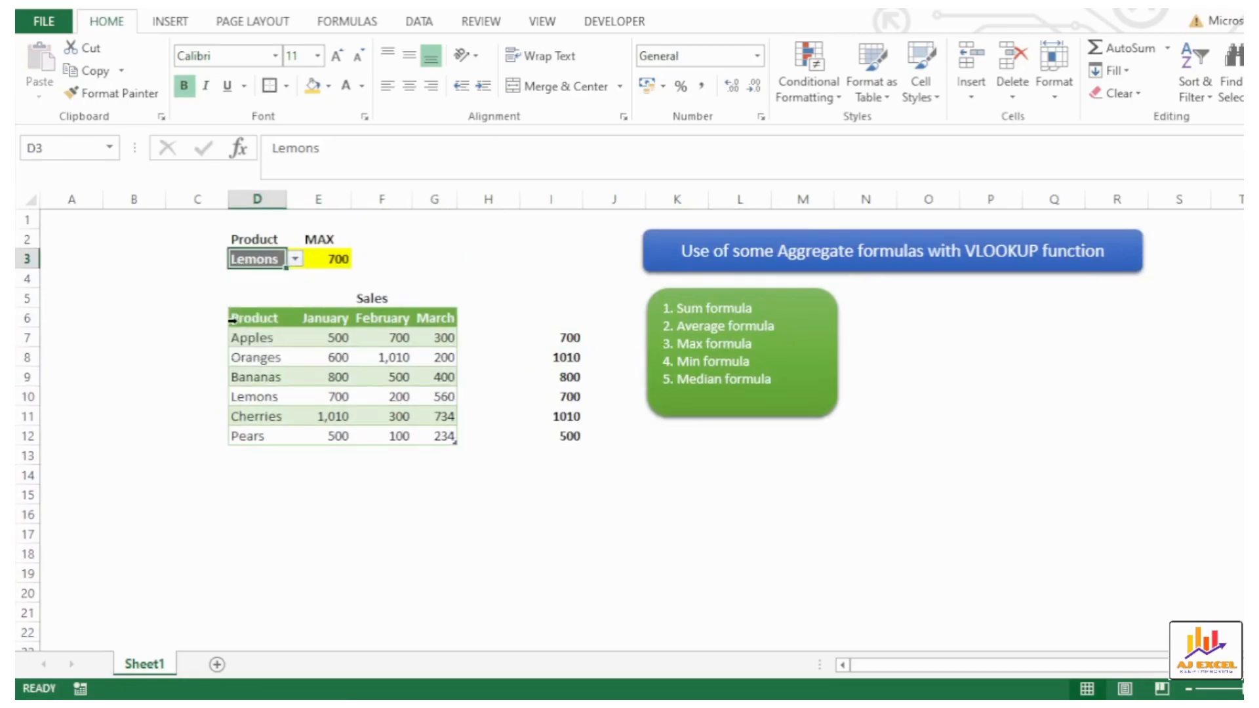
left_click(297, 259)
left_click(263, 285)
left_click(561, 416)
left_click(396, 262)
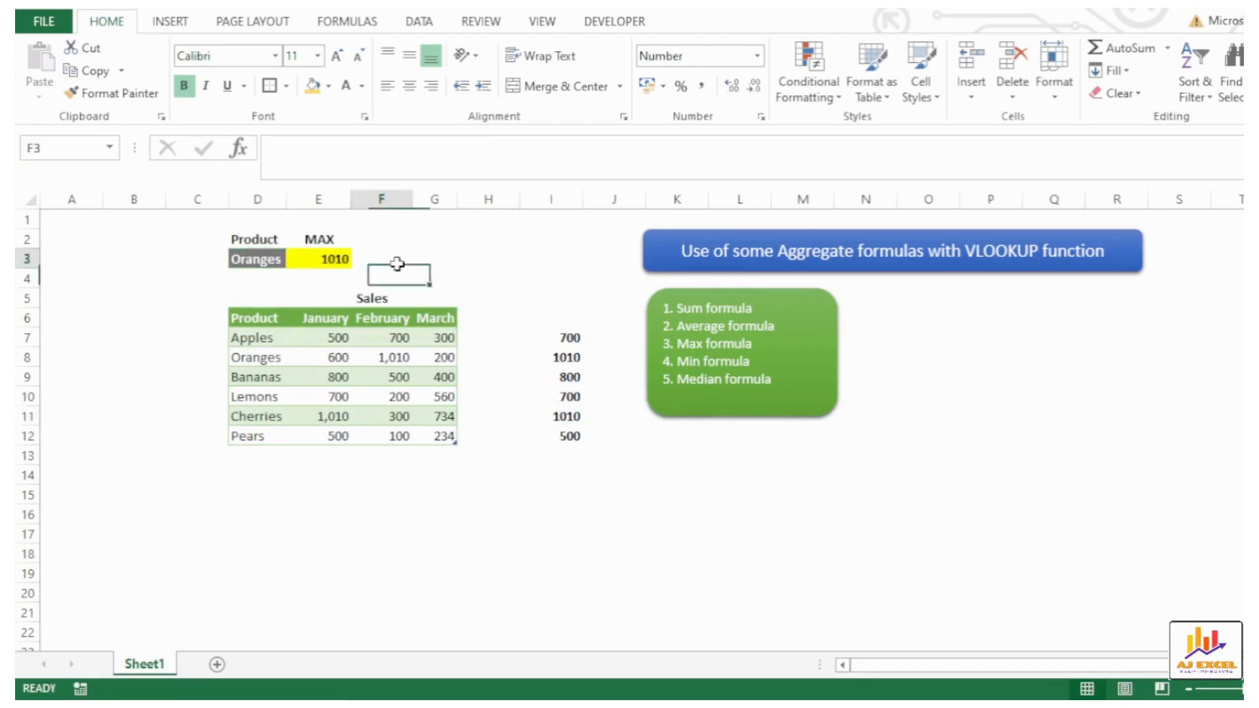
Clear the row maximum check formulas in cells I7:I12
key("Down")
key("Down")
key("Down")
key("Right")
key("Right")
key("Right")
key("Down")
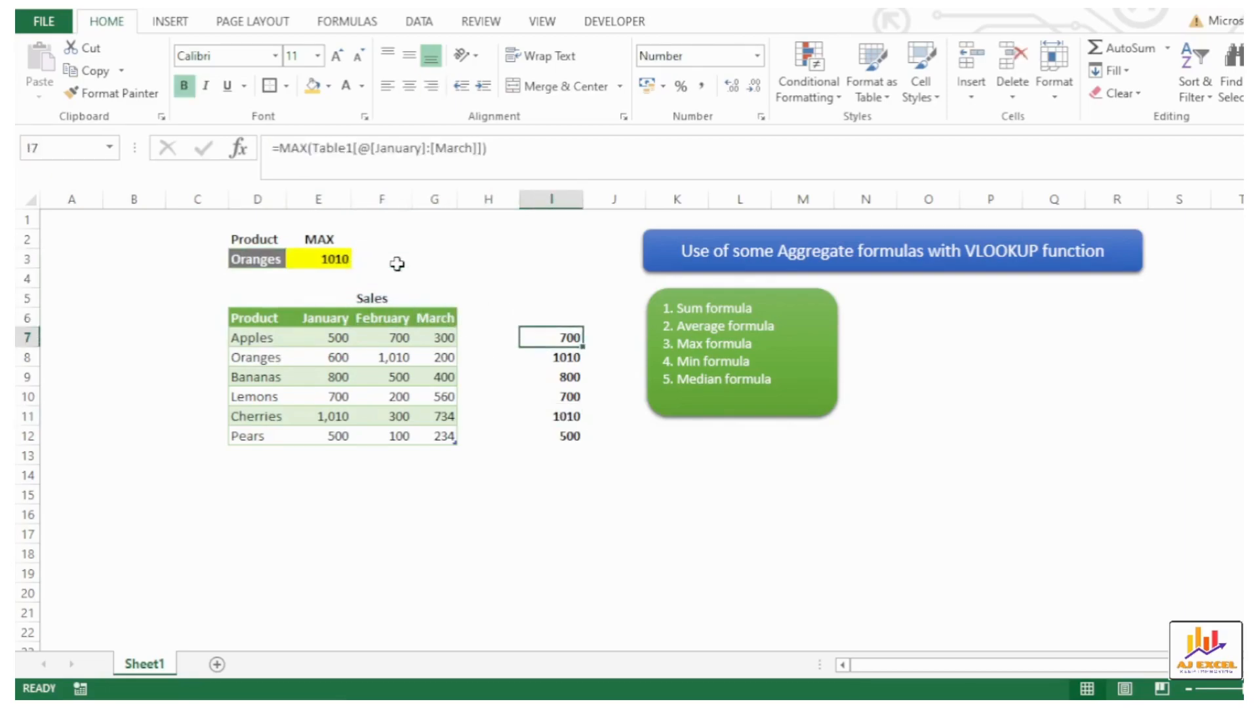
key("ctrl+shift+Down")
key("Delete")
key("Up")
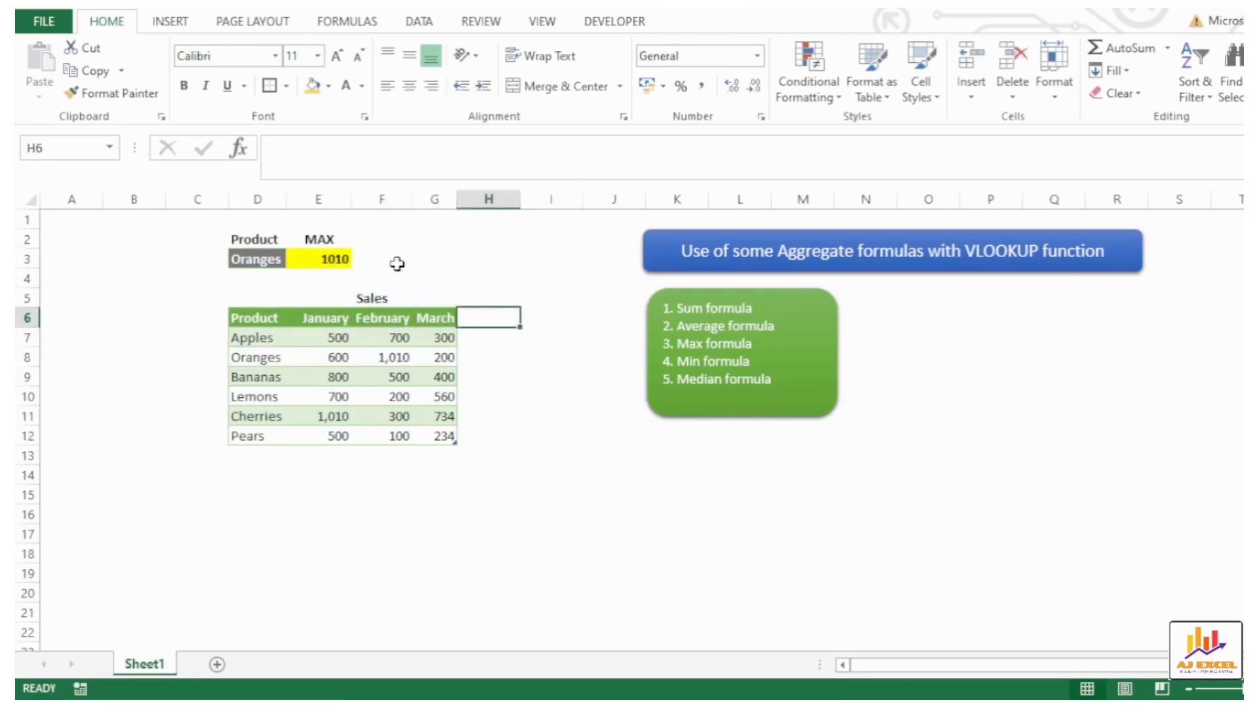
Clear the selected product and its MAX formula in cells D3:E3
key("Left")
key("Left")
key("Left")
key("Up")
key("Up")
key("Up")
key("Left")
key("shift+Left")
key("Delete")
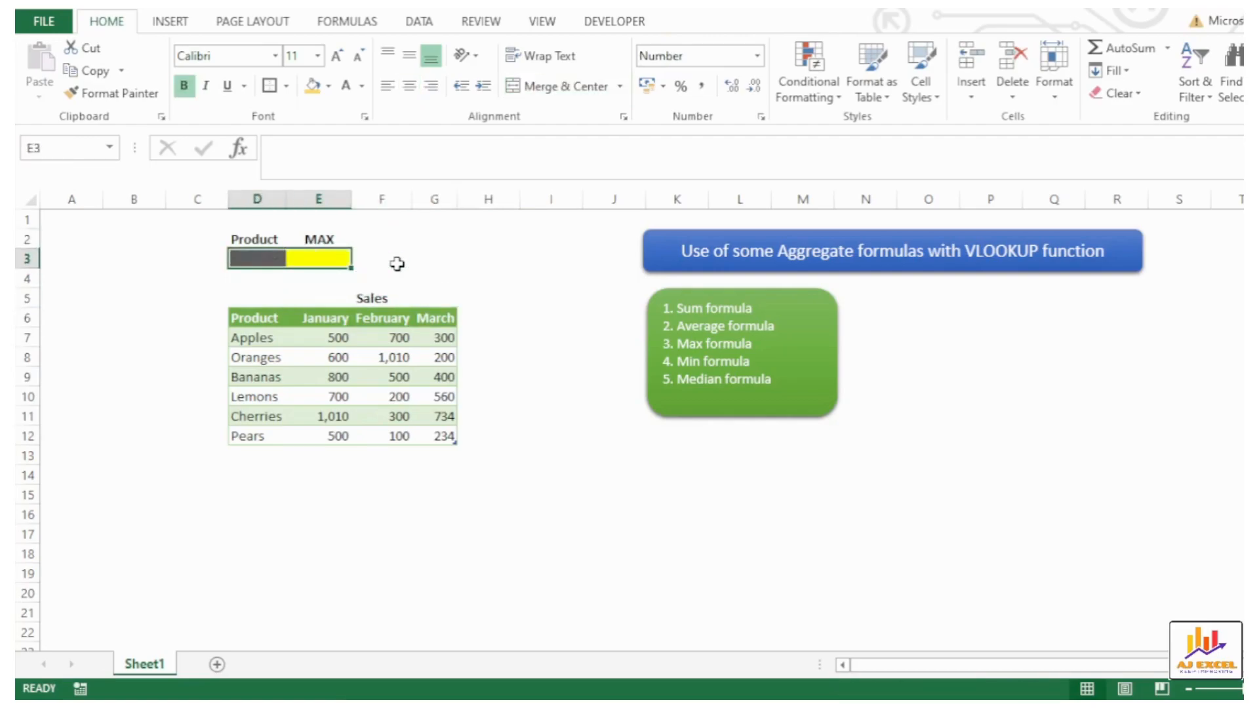
Enter the array formula =MIN(VLOOKUP(D3,Table1,{2,3,4},0)) in cell E3 under the MIN heading
key("Right")
key("Right")
key("Left")
key("Left")
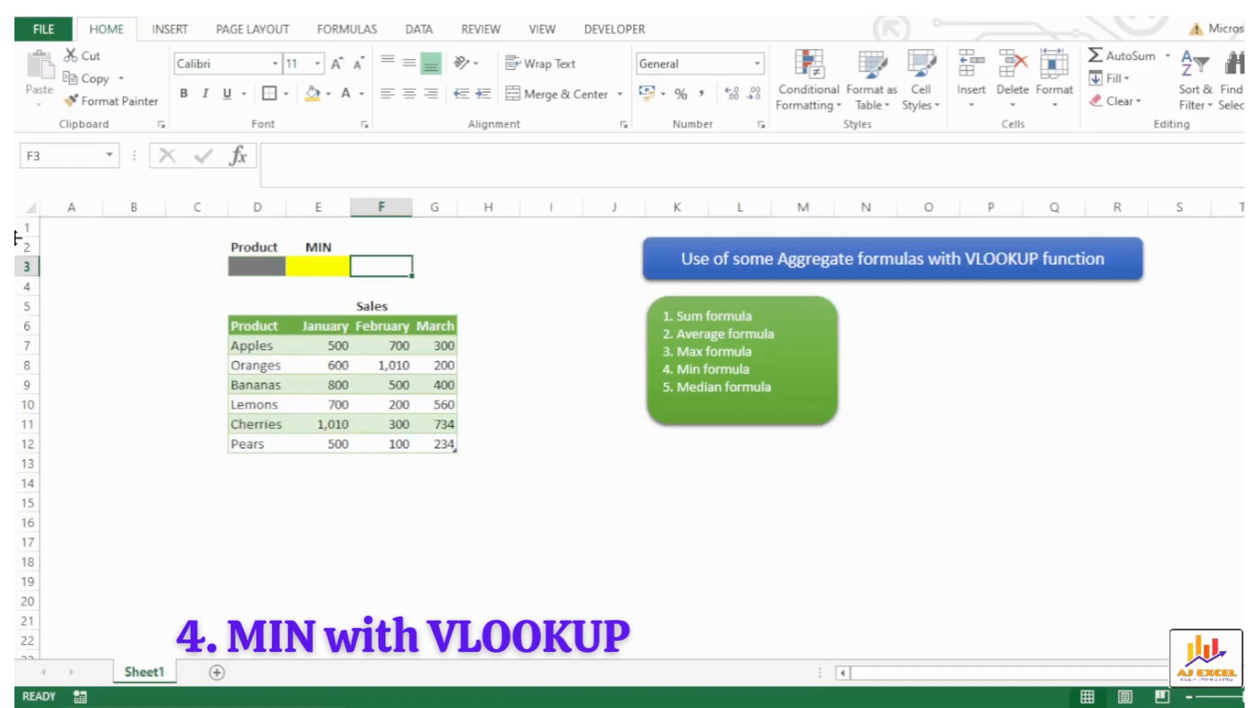
key("Left")
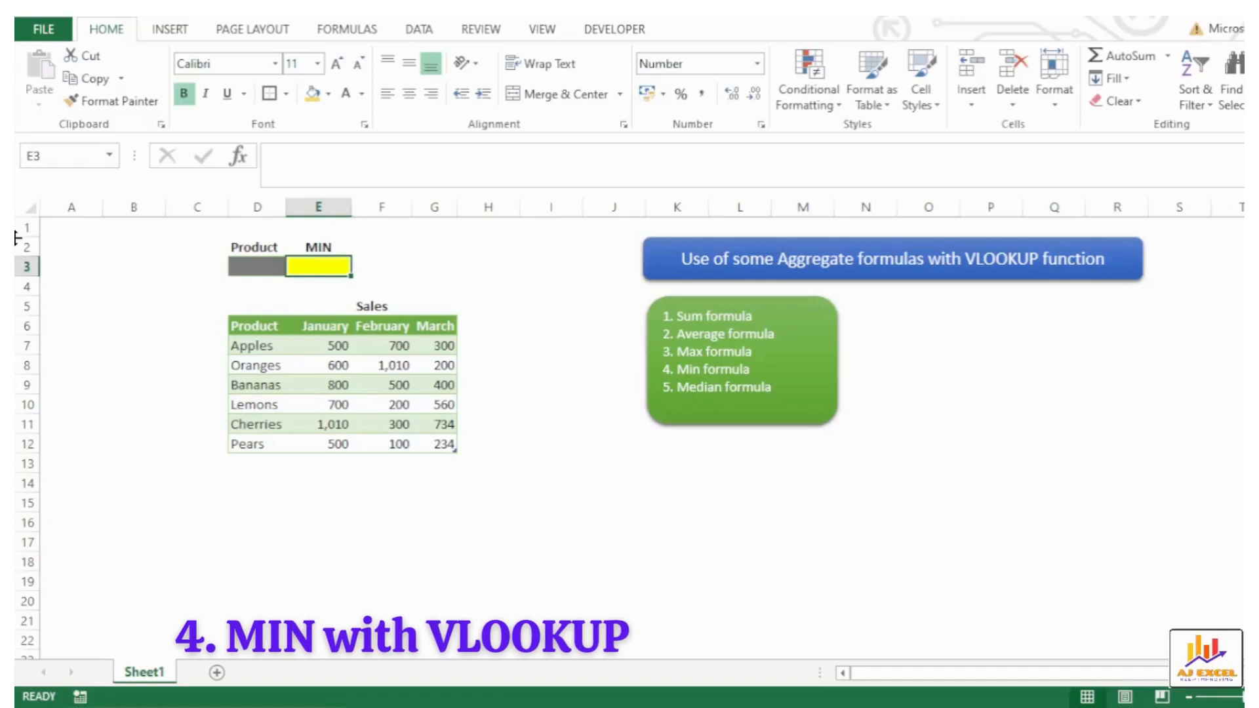
type("=")
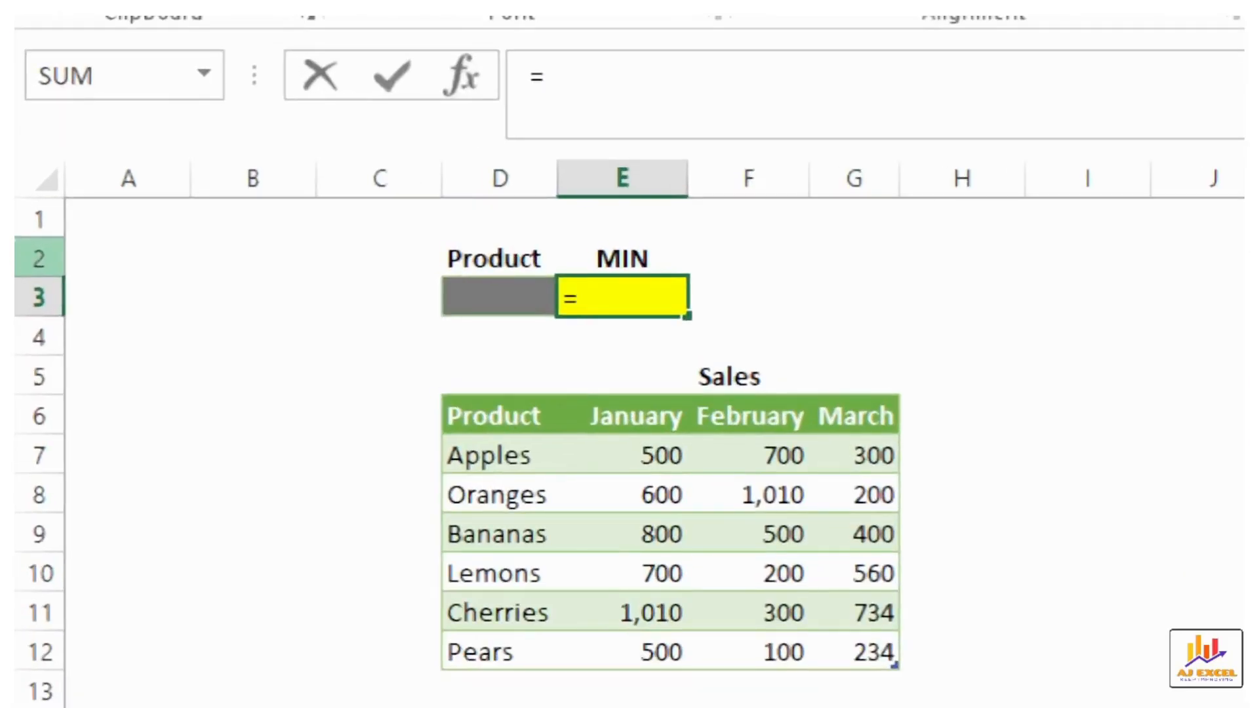
type("min(vlookup(")
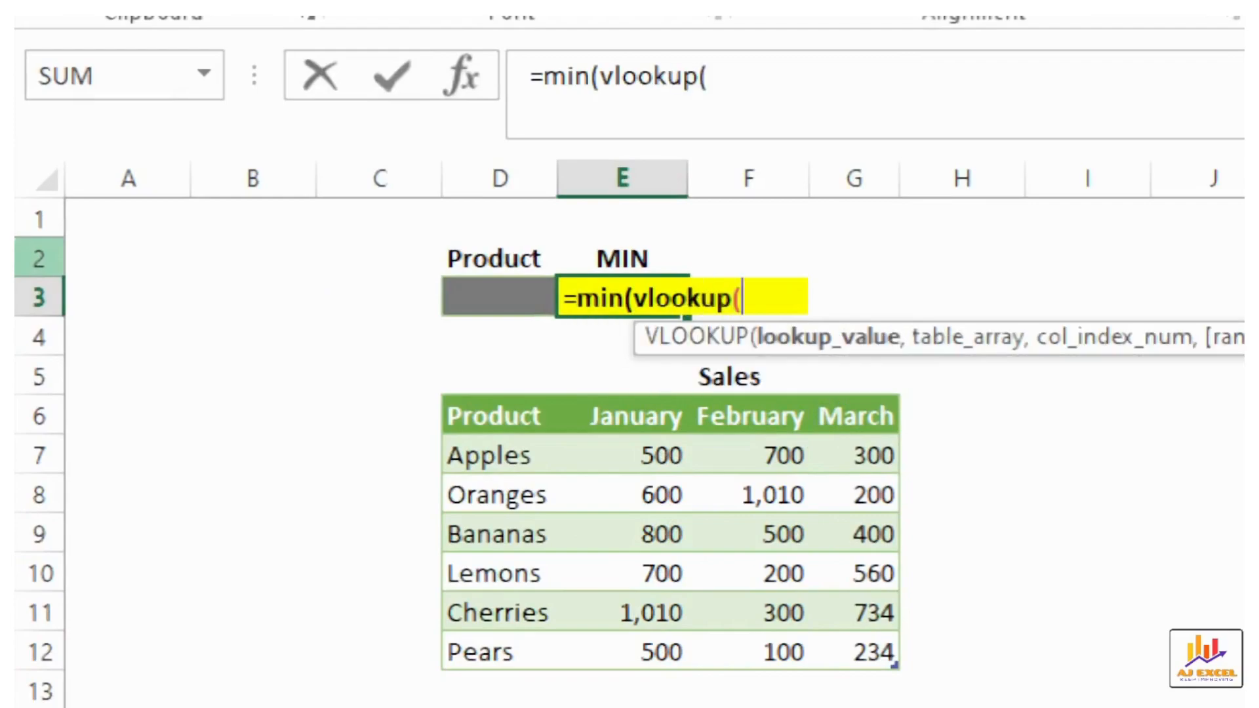
left_click(472, 304)
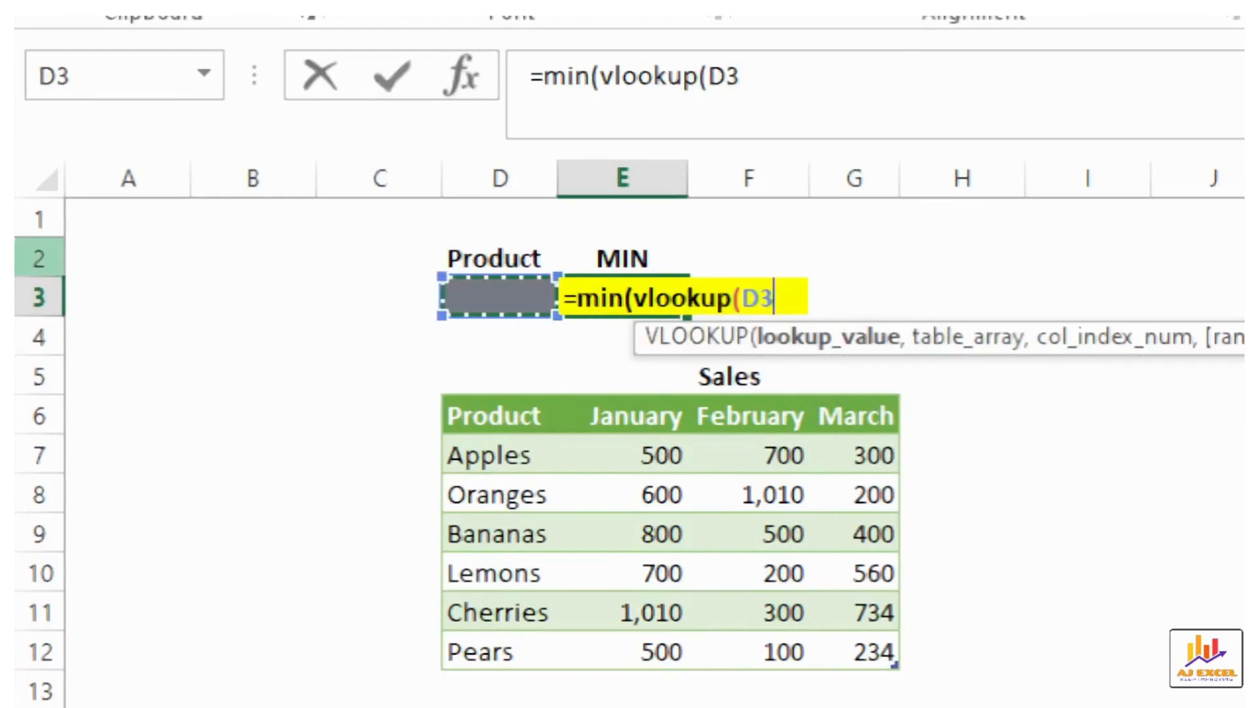
type(",")
key("Down")
left_click(450, 454)
left_click_drag(449, 454, 891, 663)
type(",{")
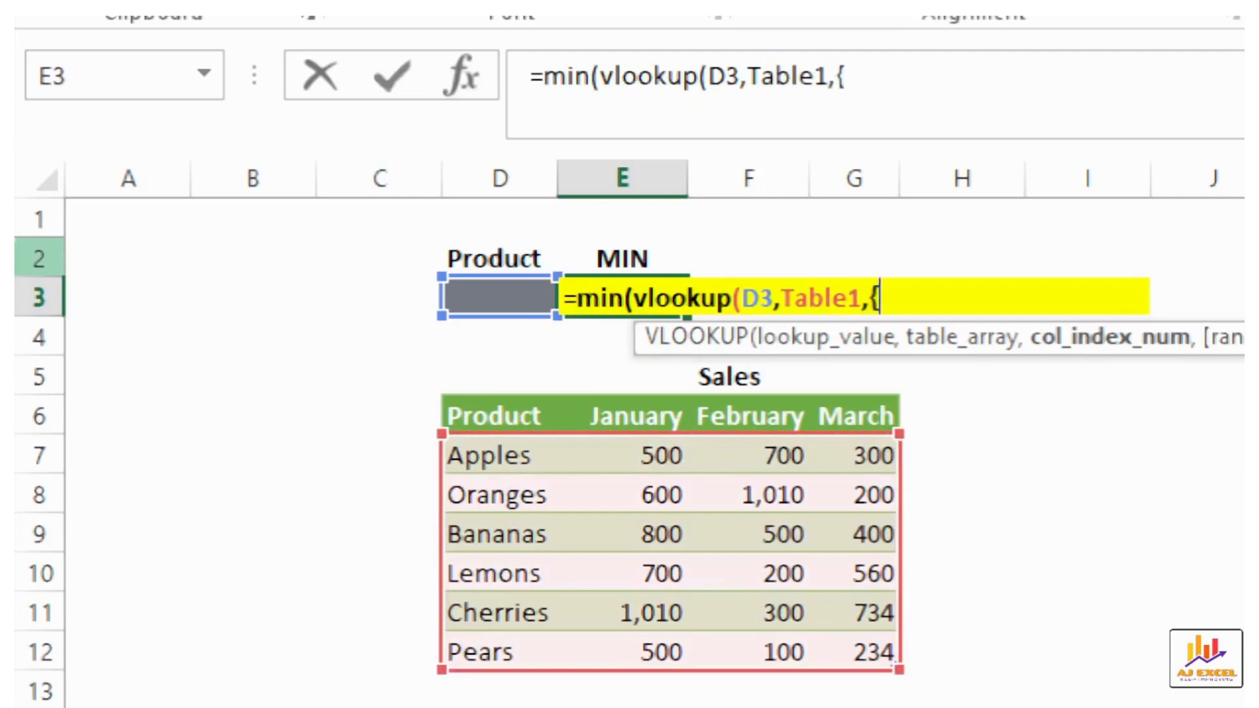
type("2,3,4},")
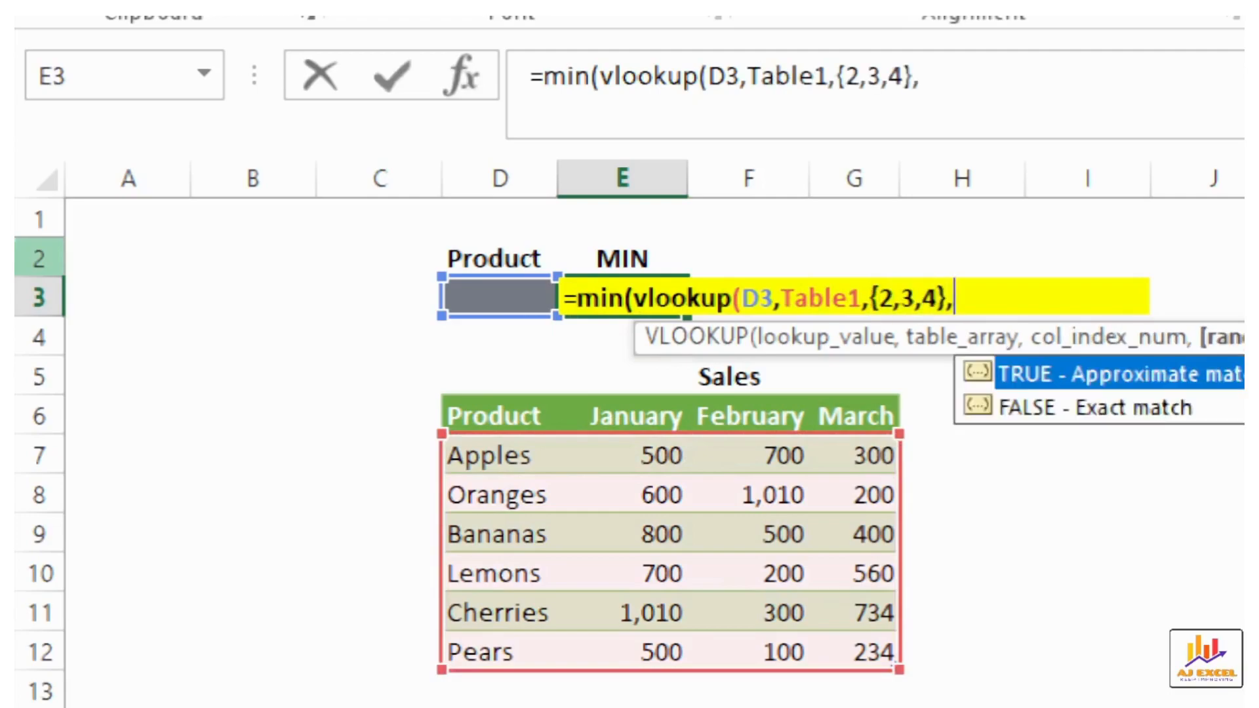
type("0))")
key("ctrl+shift+Return")
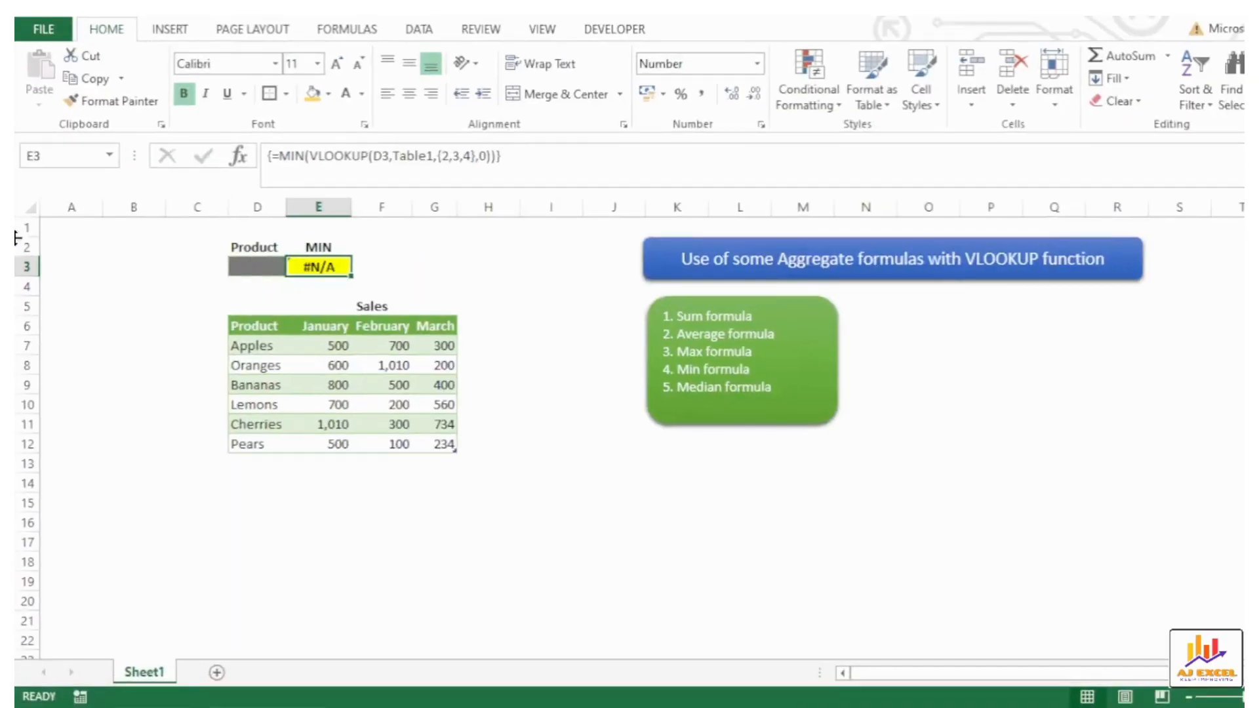
Select Lemons in D3 as the product for the minimum sales lookup
key("Left")
key("alt+Down")
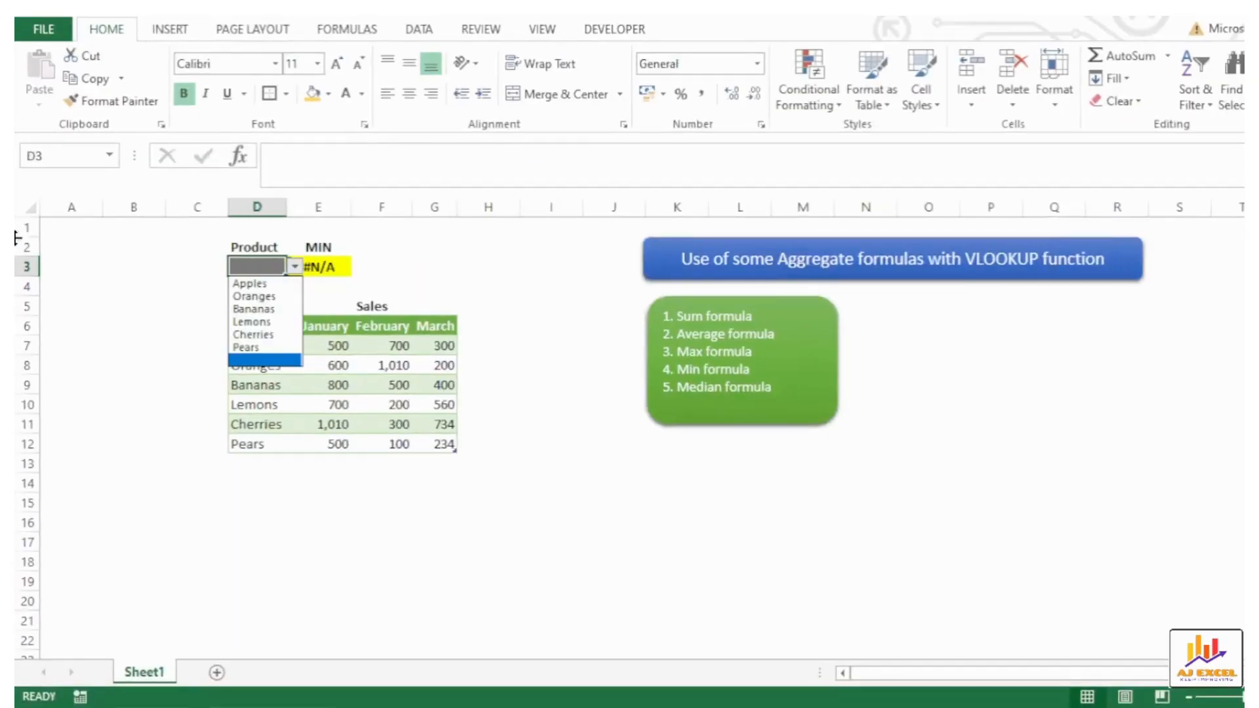
key("Up")
key("Up")
key("Up")
key("Return")
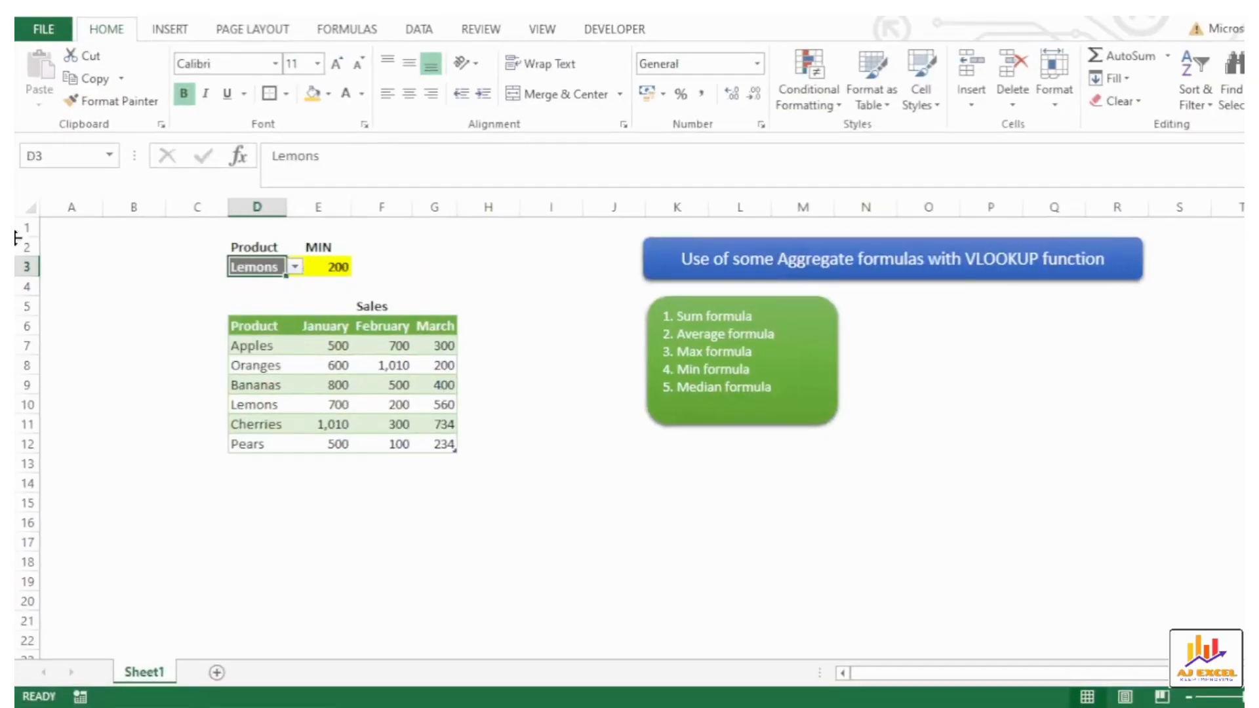
key("Right")
key("Down")
key("Down")
key("Down")
key("Right")
key("Right")
key("Right")
key("Right")
key("Down")
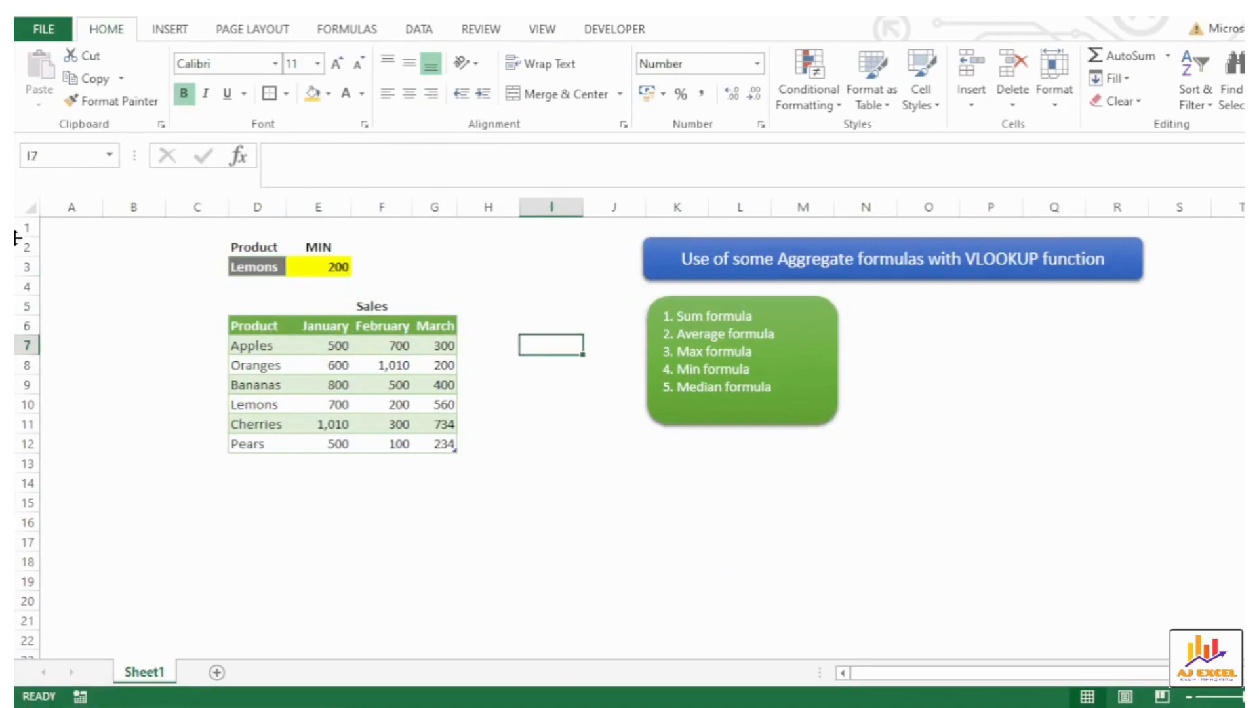
key("Left")
key("Left")
key("Left")
key("Left")
key("Left")
key("Up")
key("Up")
key("Up")
key("Up")
key("Up")
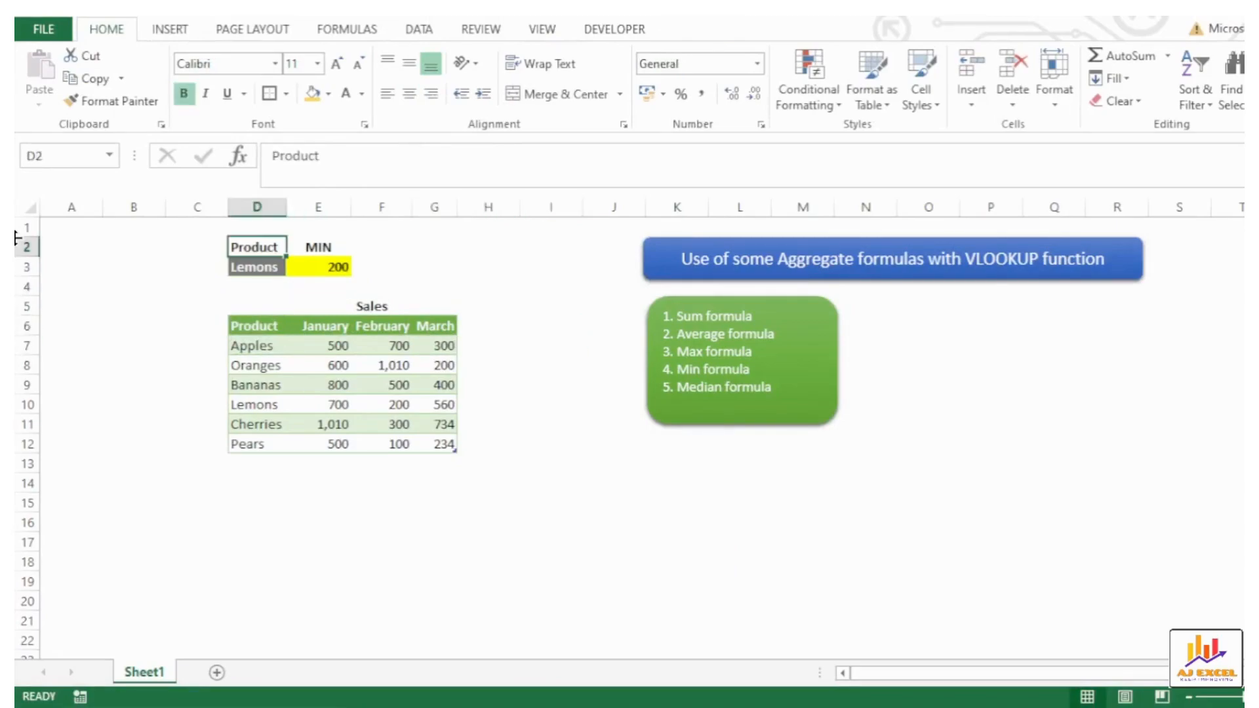
Select Bananas in D3 as the product for the minimum sales lookup
key("Down")
key("alt+Down")
key("Up")
key("Up")
key("Return")
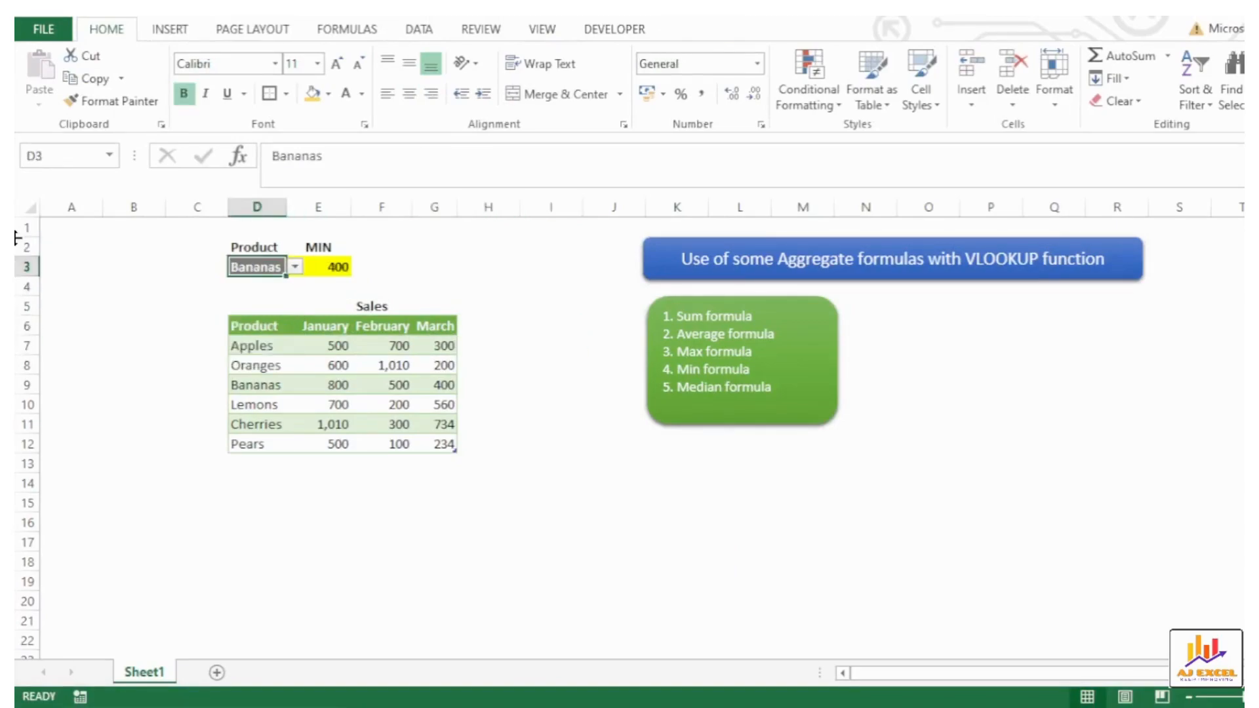
Examine the Bananas row's monthly sales in the table to check them against the minimum in E3
key("Down")
key("Down")
key("Down")
key("Down")
key("Down")
key("Right")
key("Right")
key("Right")
key("Right")
key("Down")
key("Left")
key("Up")
key("Up")
key("Up")
key("Up")
key("Up")
key("Up")
key("Up")
key("Left")
key("Down")
key("Left")
key("Left")
Select Pears in D3 as the lookup product and go to its February sales cell F12
key("alt+Down")
key("Down")
key("Down")
key("Down")
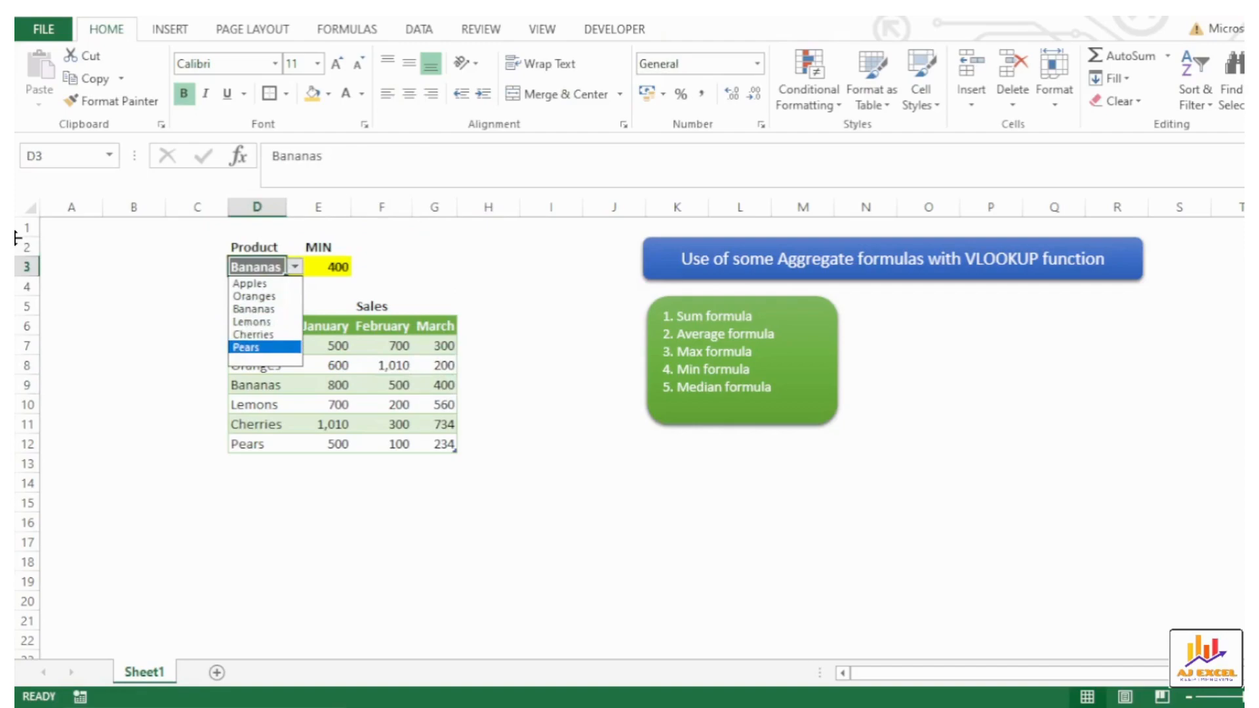
key("Return")
left_click(388, 436)
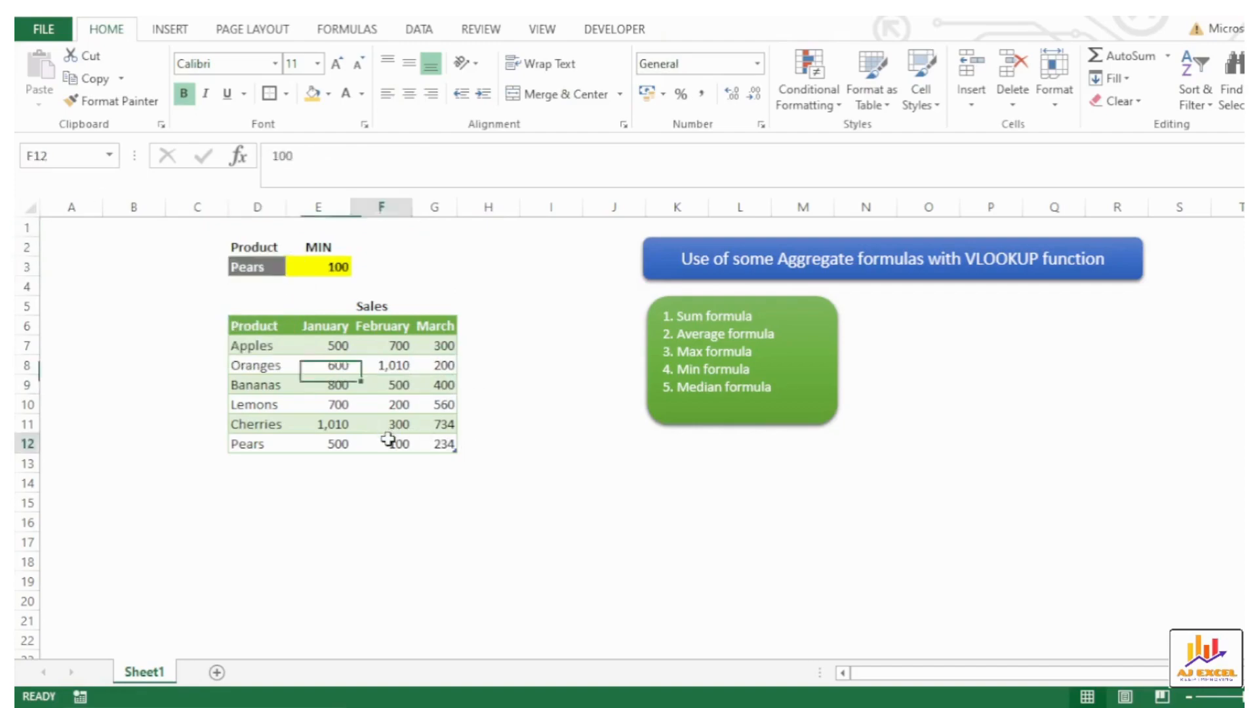
Clear the selected product and its MIN formula in cells D3:E3
left_click(372, 262)
key("Left")
key("Left")
key("shift+Right")
key("Delete")
left_click(407, 260)
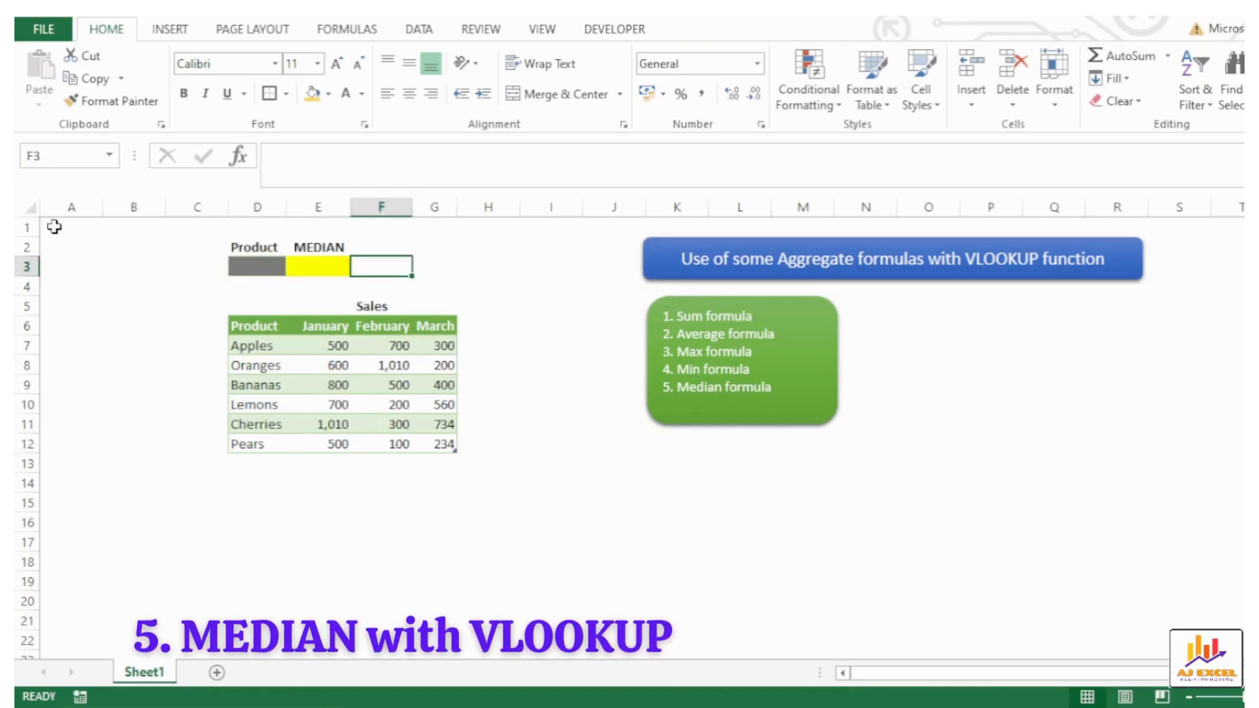
Enter the array formula =MEDIAN(VLOOKUP(D3,Table1,{2,3,4},0)) in cell E3 under the MEDIAN heading
key("Left")
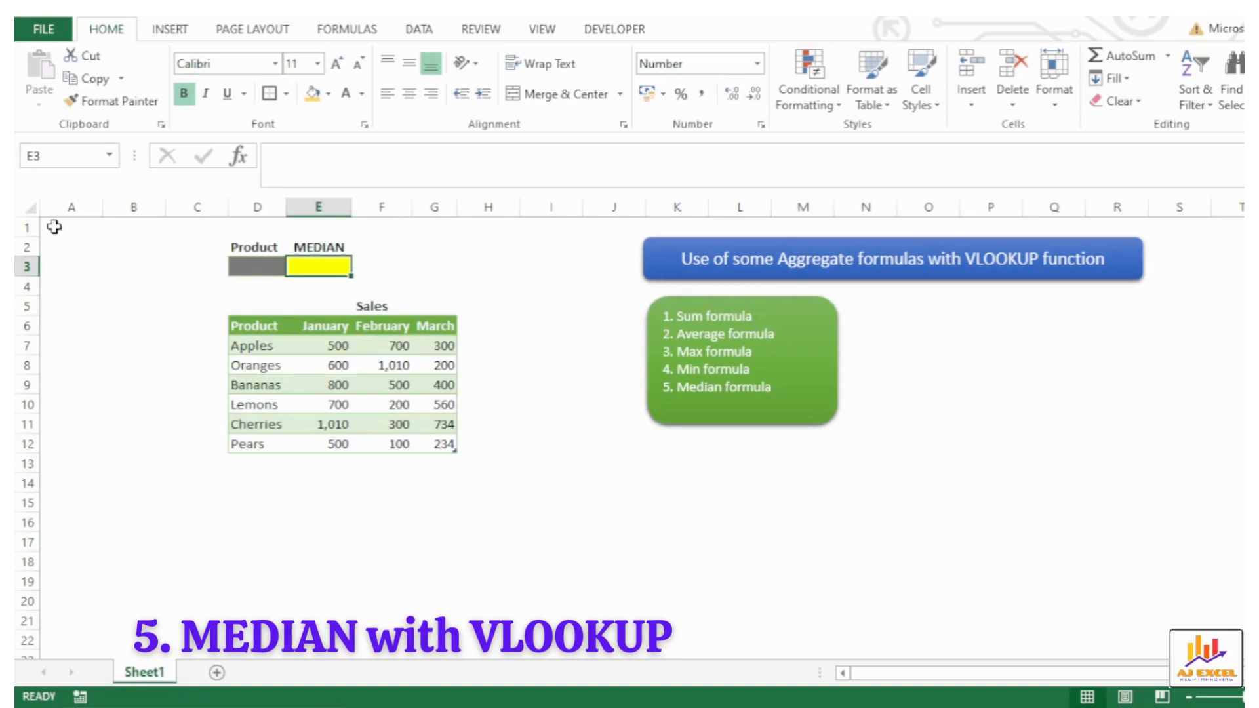
type("=")
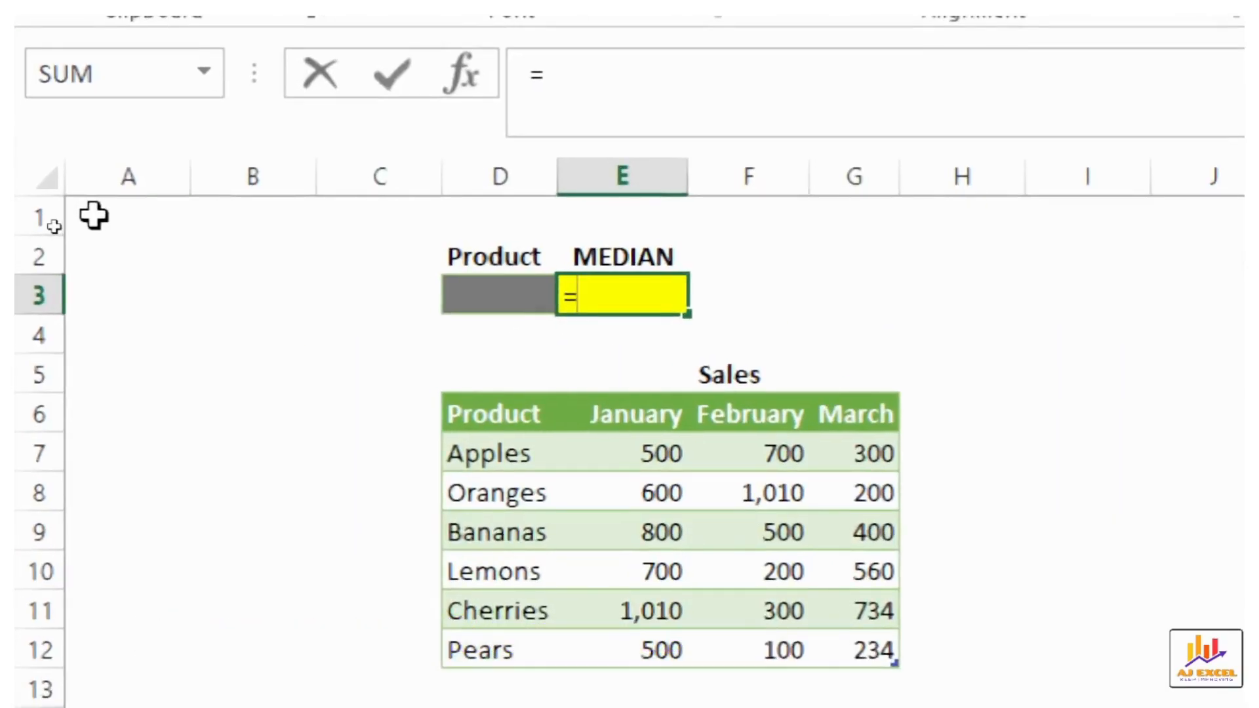
type("med")
key("Tab")
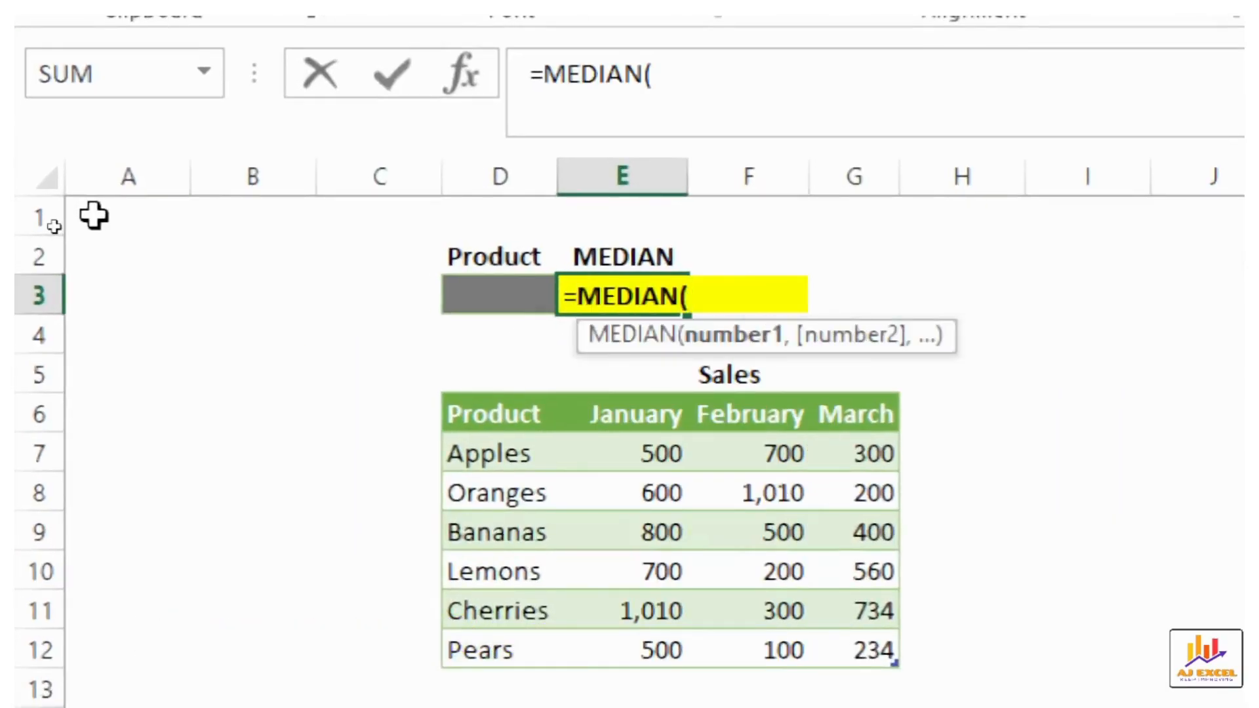
type("vlookup(")
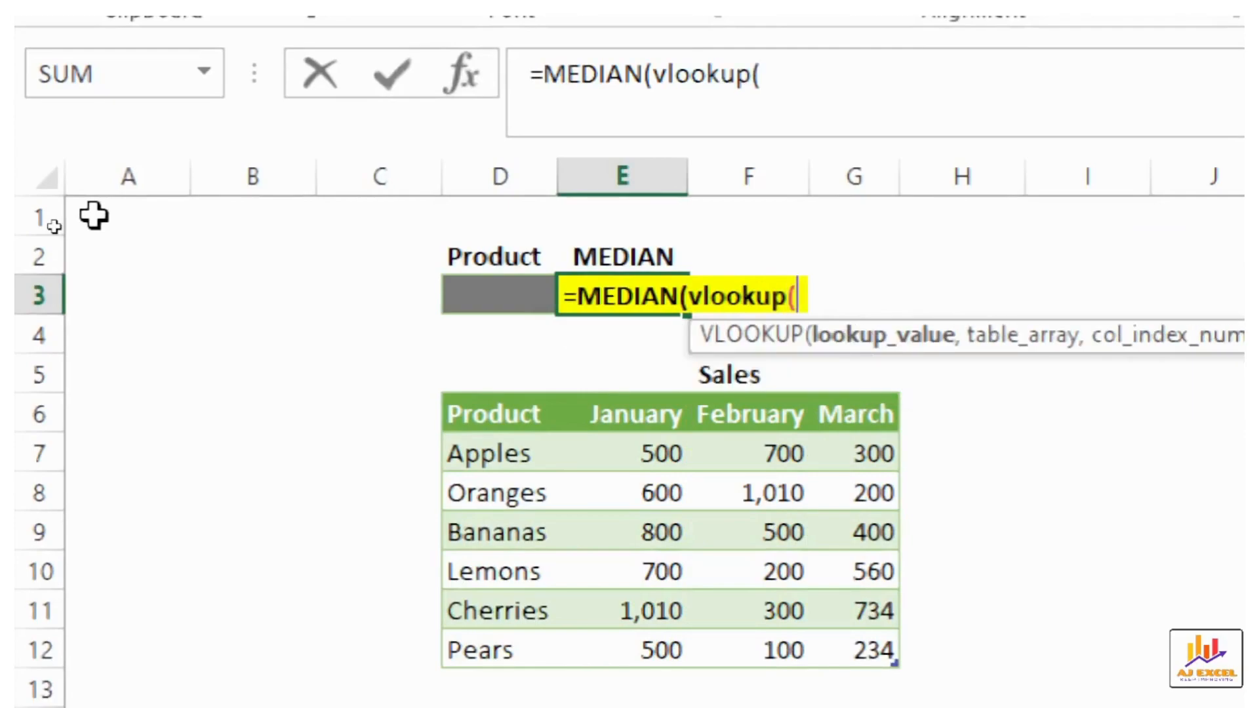
key("Left")
type(",")
key("Down")
key("Down")
key("Down")
key("Down")
key("Left")
key("ctrl+shift+Right")
key("ctrl+shift+Down")
type(",")
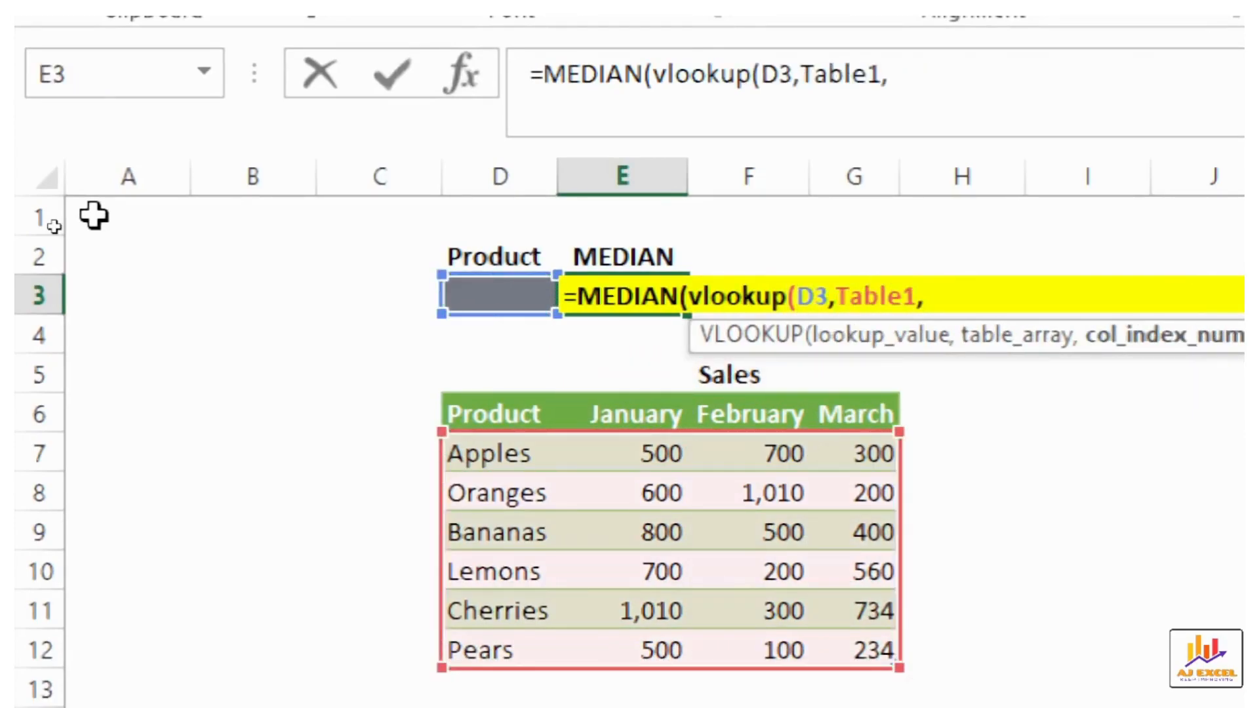
type("{2,3,4},0))")
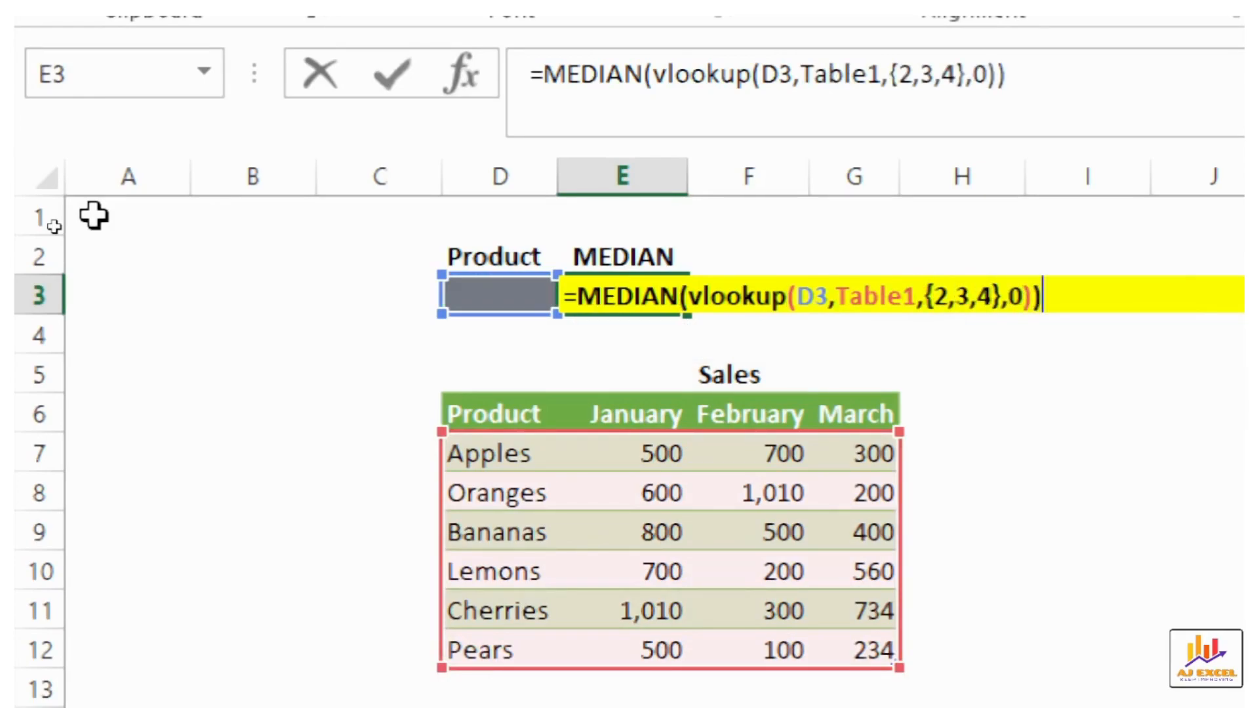
key("ctrl+shift+Return")
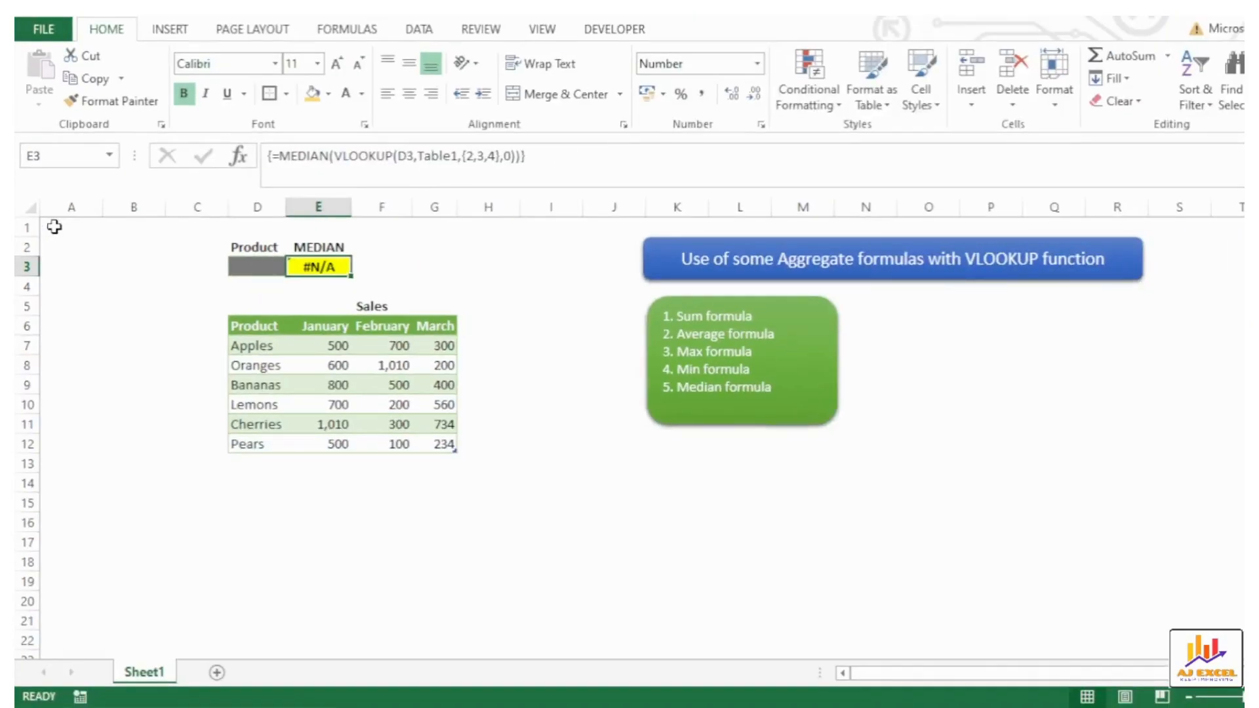
Select Bananas in D3 as the product for the median sales lookup
key("Left")
key("alt+Down")
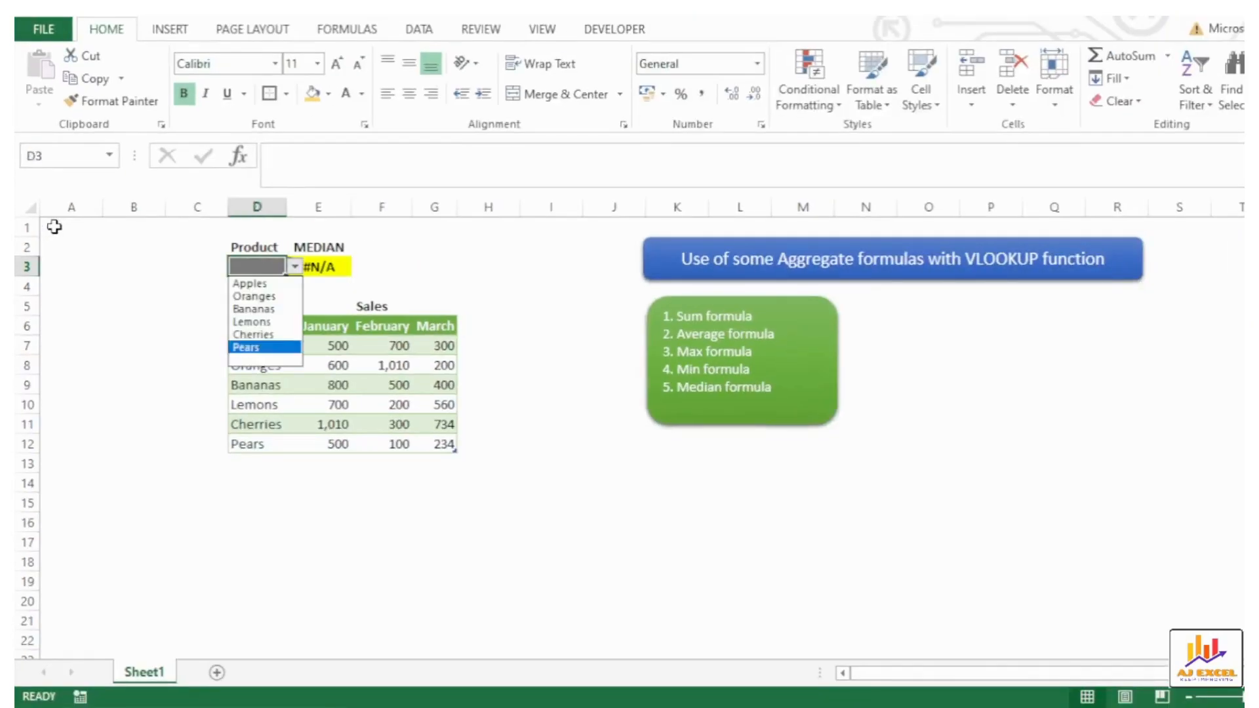
key("Return")
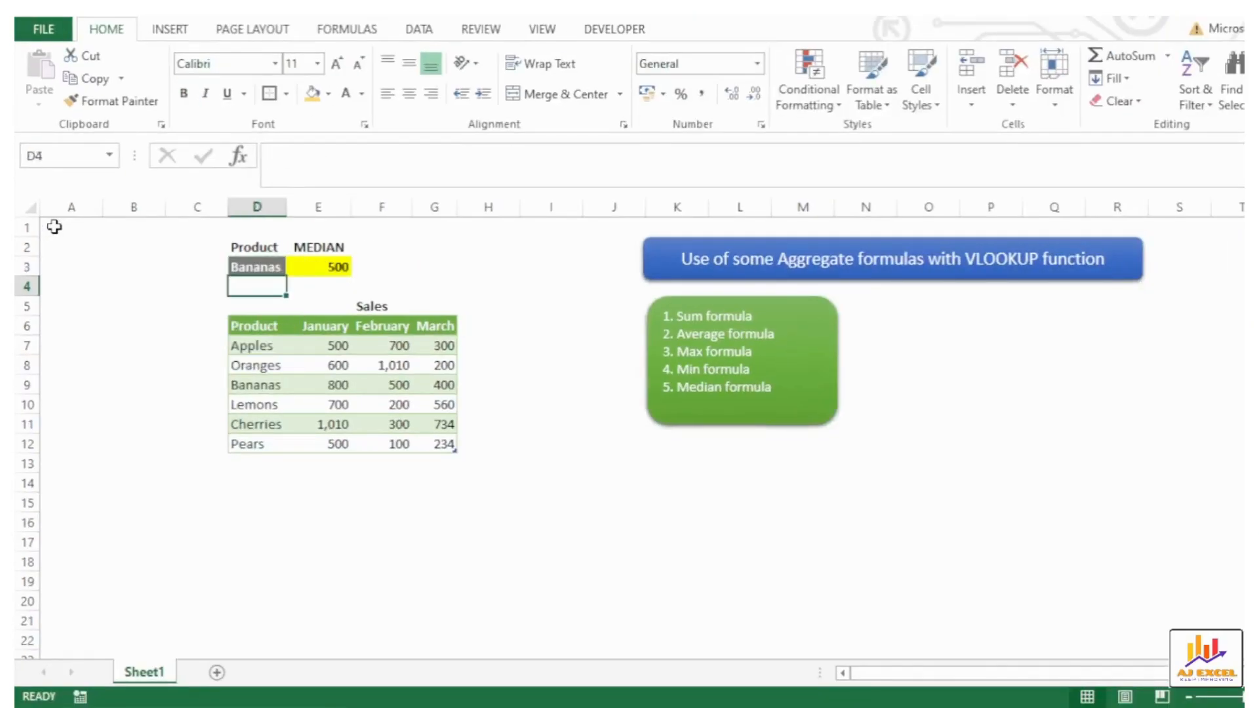
Enter the check formula =MEDIAN(Table1[@[January]:[March]]) in cell I7 and copy it down to I12
key("Down")
key("Right")
key("Right")
key("Right")
key("Right")
key("Down")
key("Right")
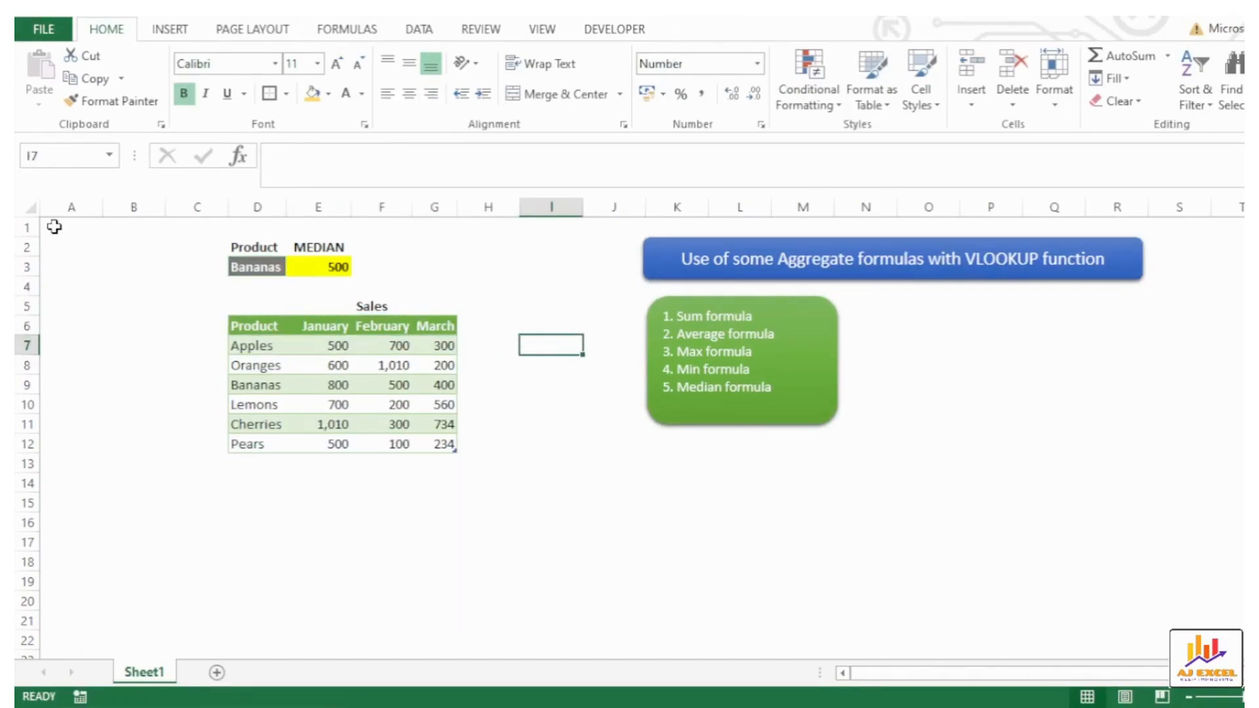
type("=med")
key("Left")
key("Left")
key("Left")
key("Left")
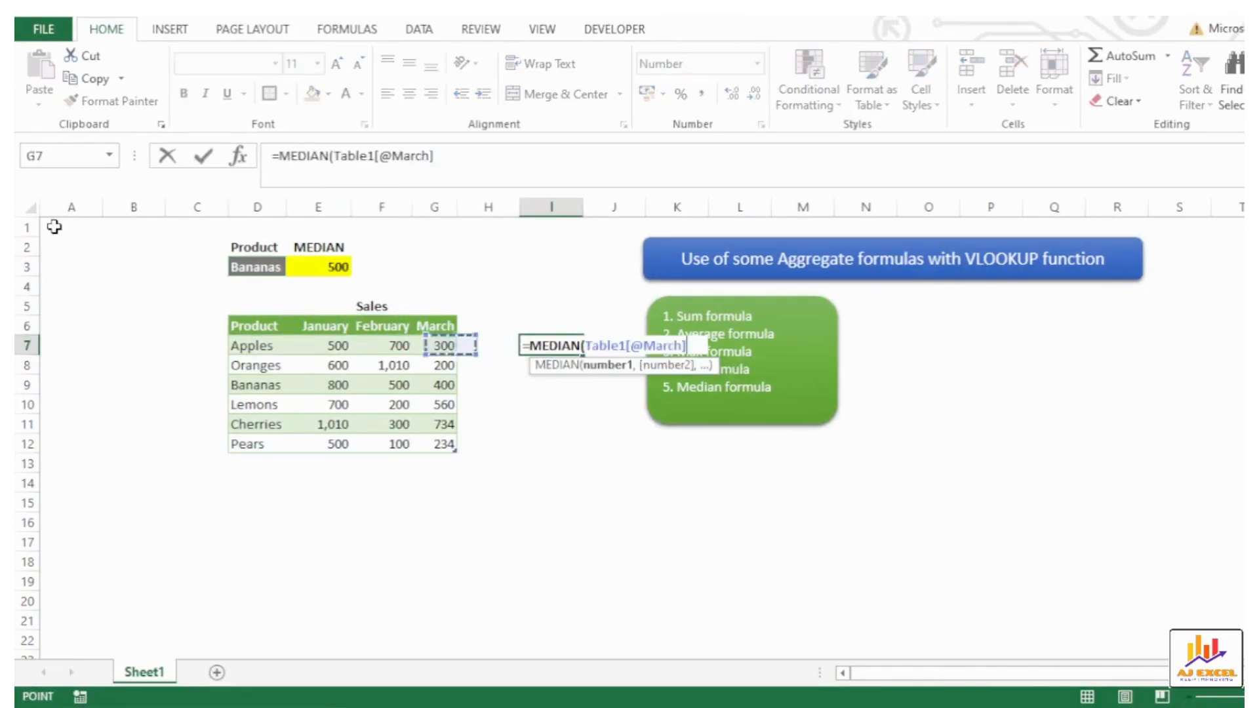
key("shift+Right")
key("shift+Right")
type(")")
key("ctrl+Return")
key("ctrl+c")
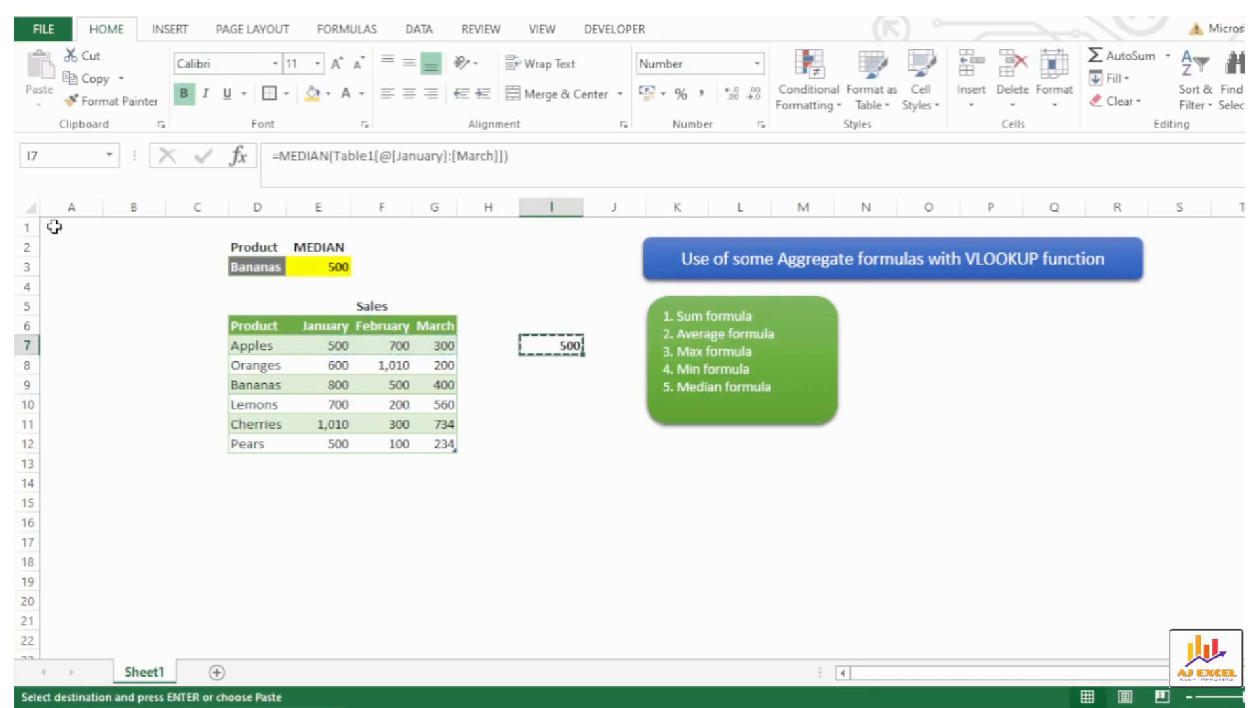
key("Return")
Change the lookup product in D3 to Oranges to compare its median with the row check
key("Up")
key("Up")
key("Up")
key("Up")
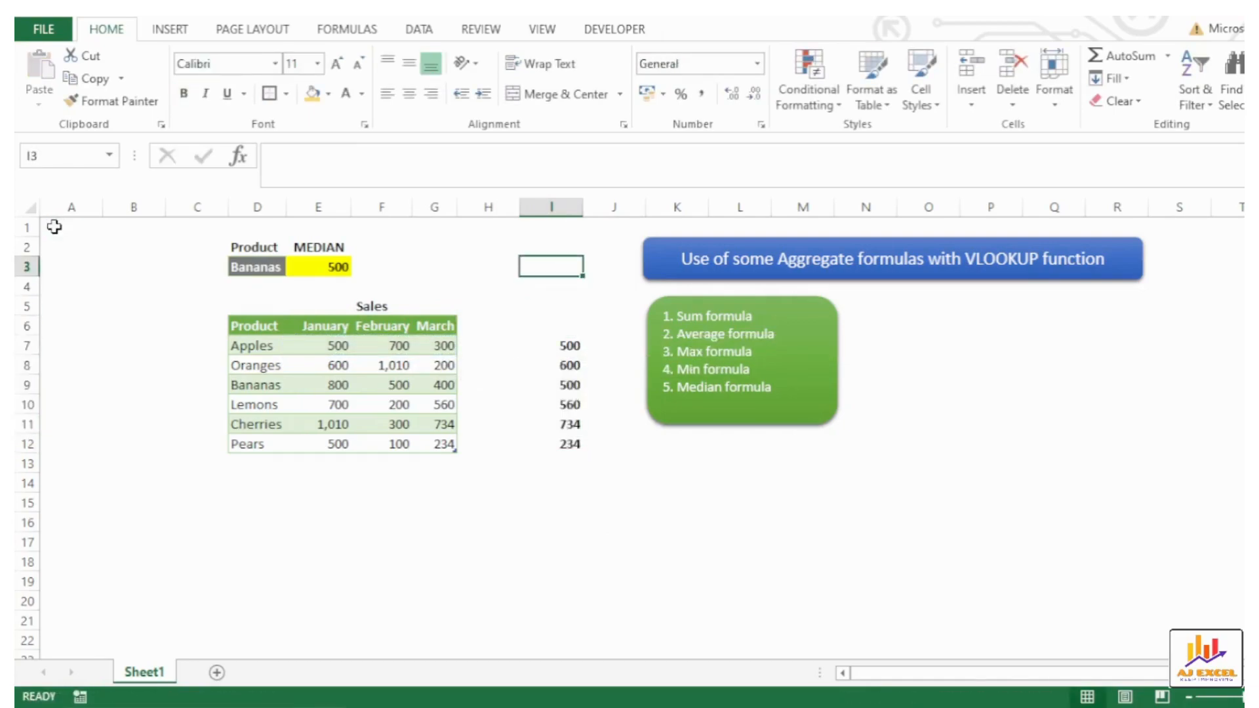
key("Left")
key("Left")
key("Left")
key("Left")
key("Left")
key("alt+Down")
key("Return")
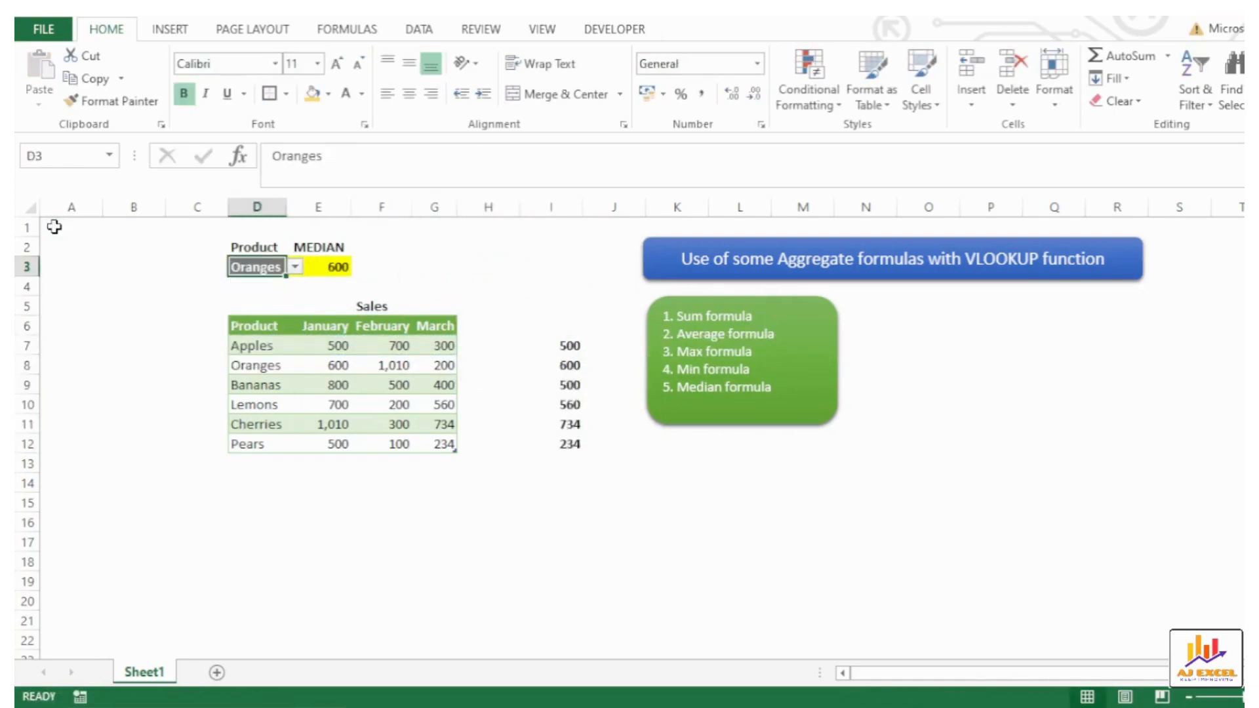
Change the lookup product in D3 to Cherries
key("alt+Down")
key("Down")
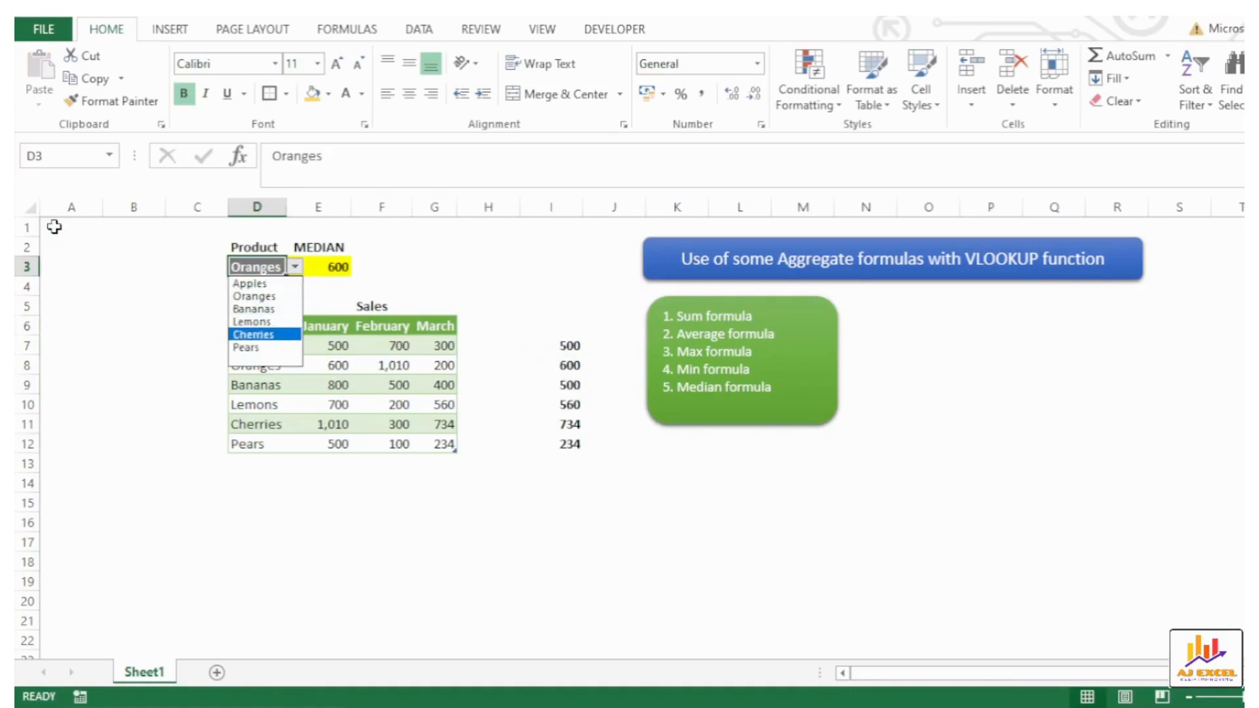
key("Return")
Change the lookup product in D3 to Apples
key("alt+Down")
key("Up")
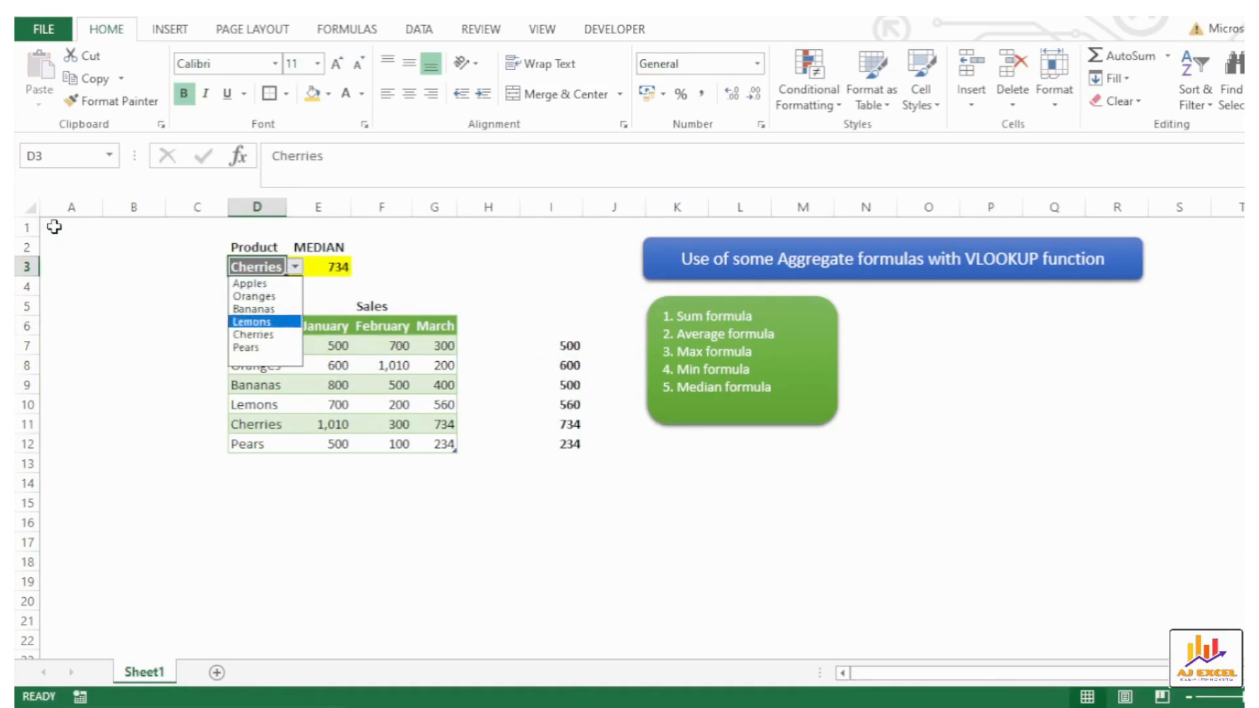
key("Return")
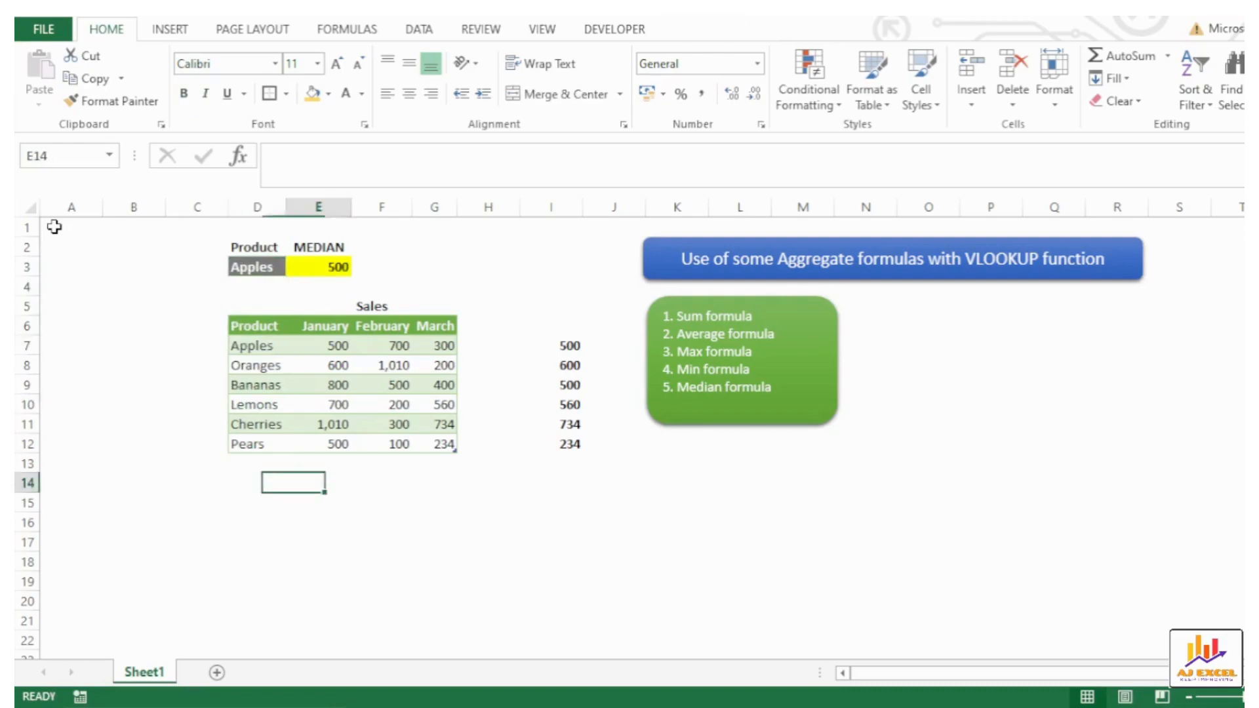